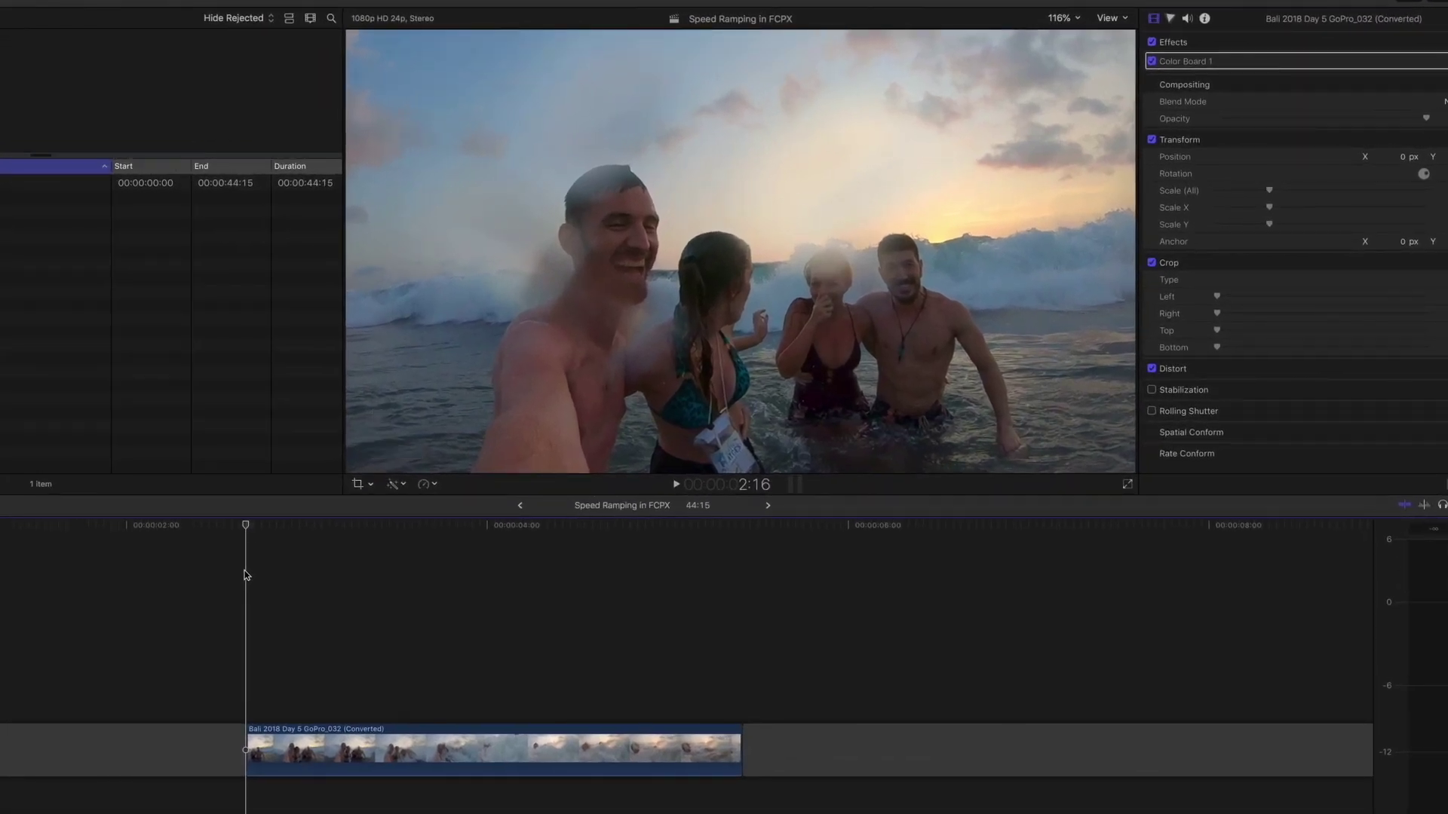
Step: Play the beach clip through once, then return the playhead to its start
key("space")
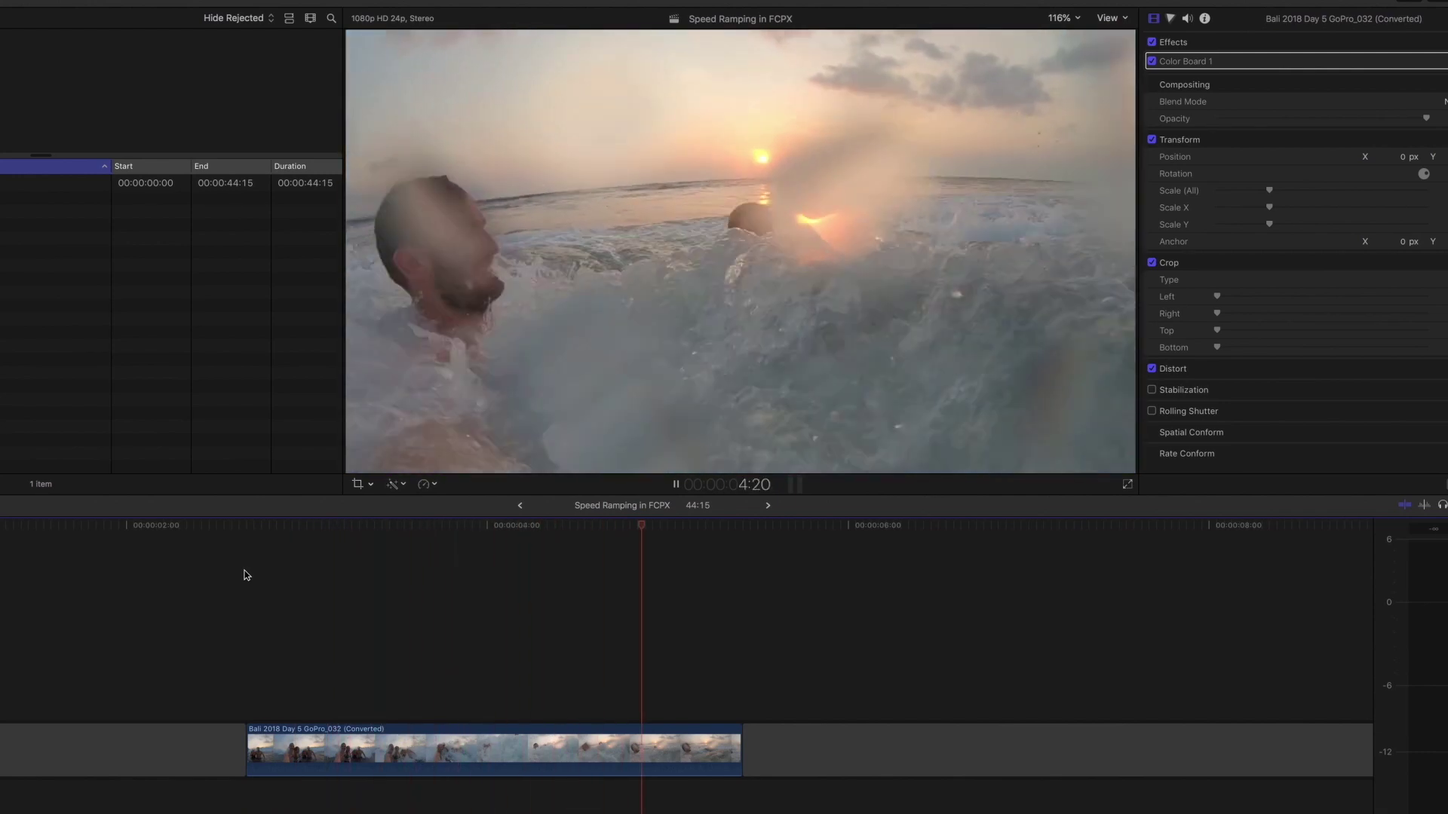
key("space")
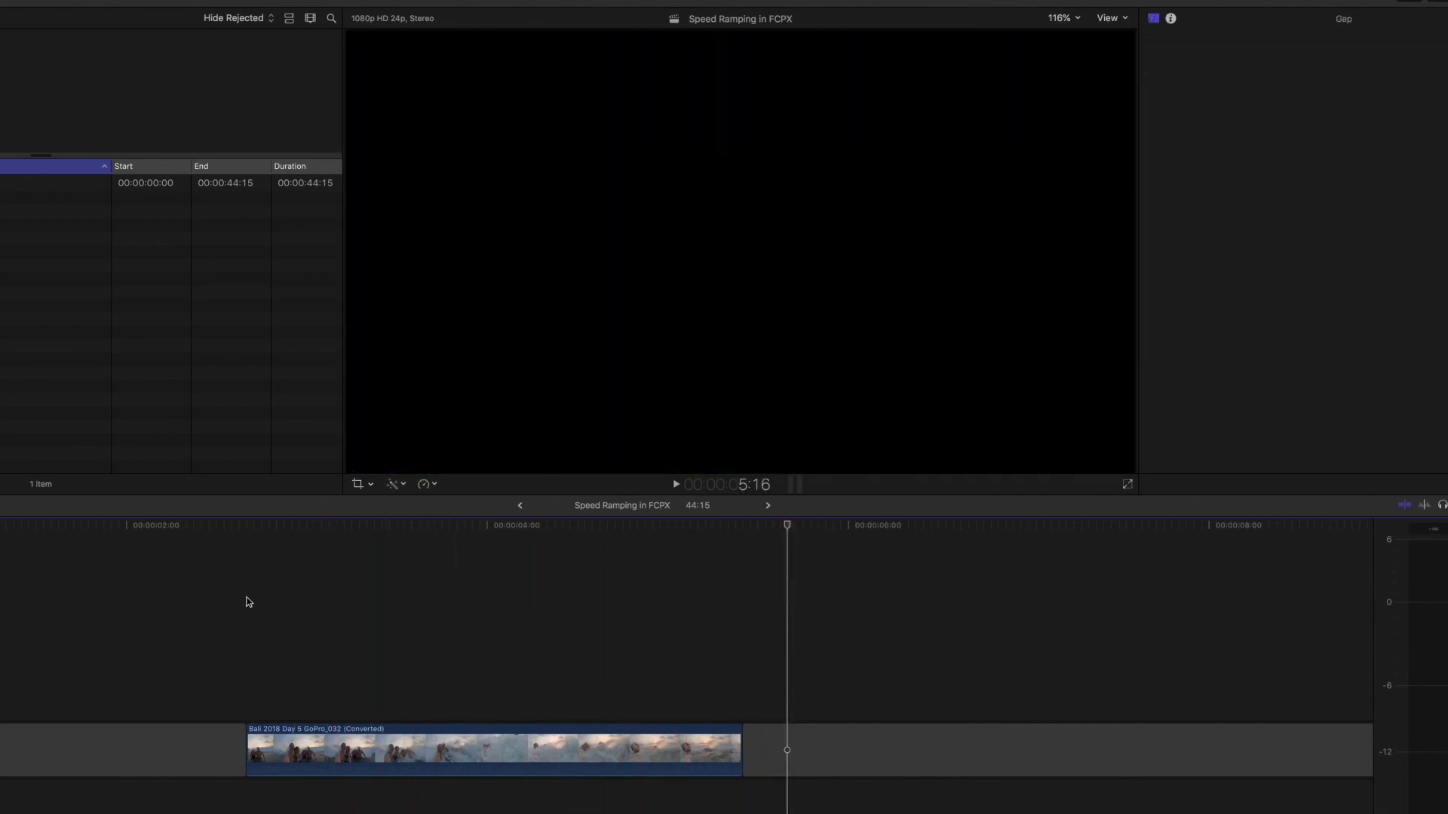
left_click(249, 602)
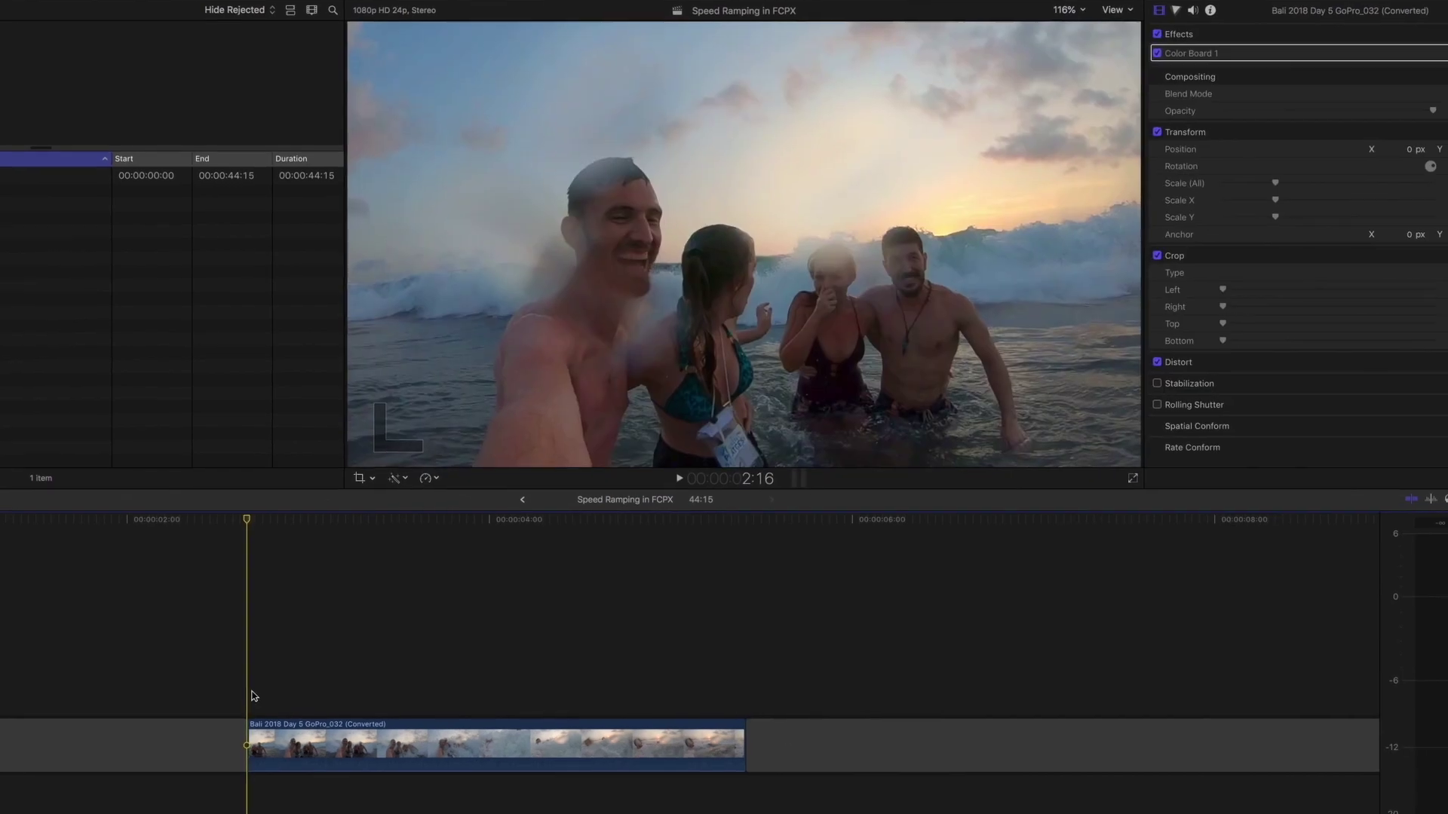
Step: Show retiming on the beach clip and blade its speed at about 3:05 into two Normal (100%) sections
left_click_drag(328, 501, 367, 562)
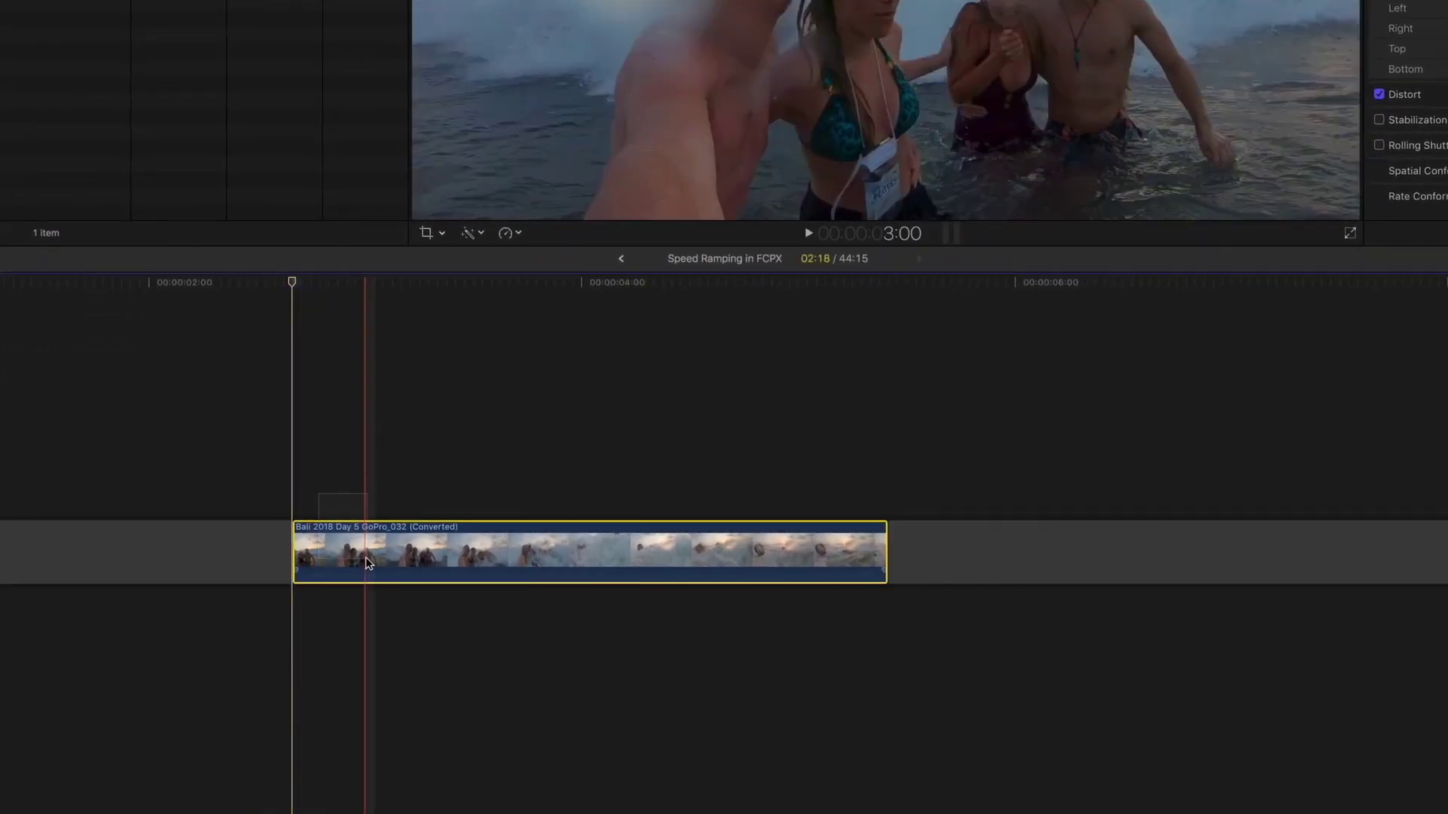
key("super+r")
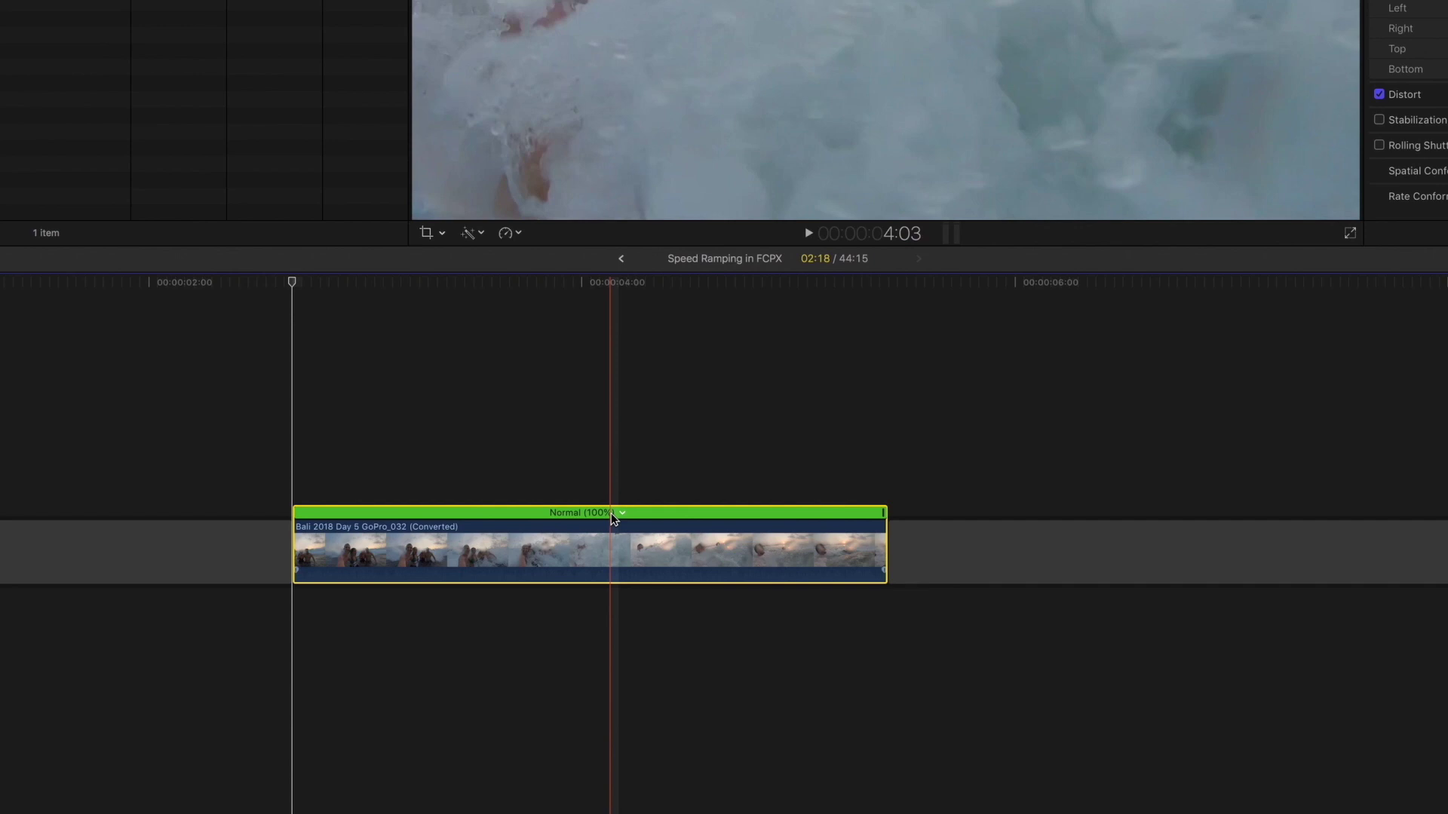
left_click(545, 476)
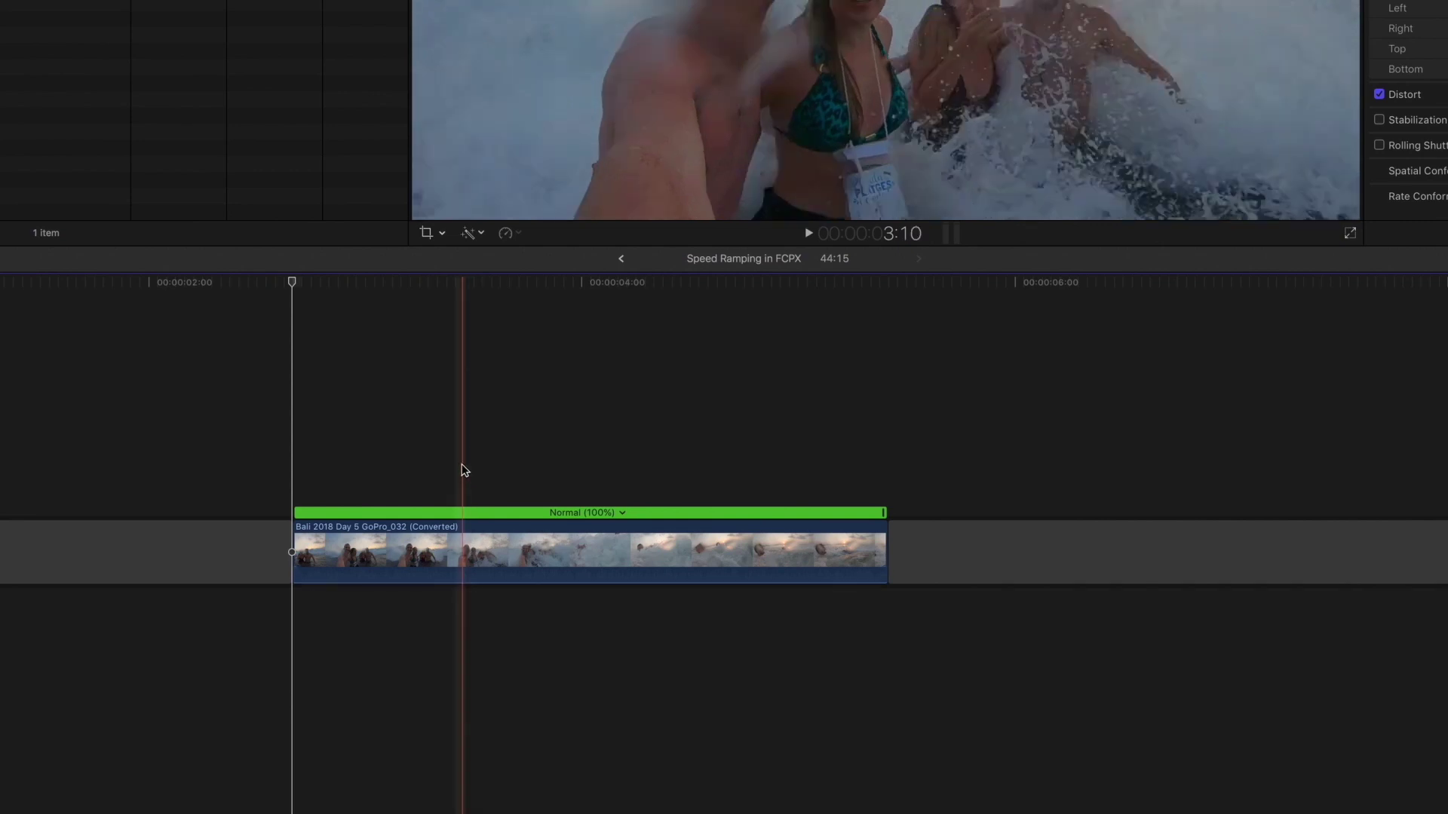
key("shift+b")
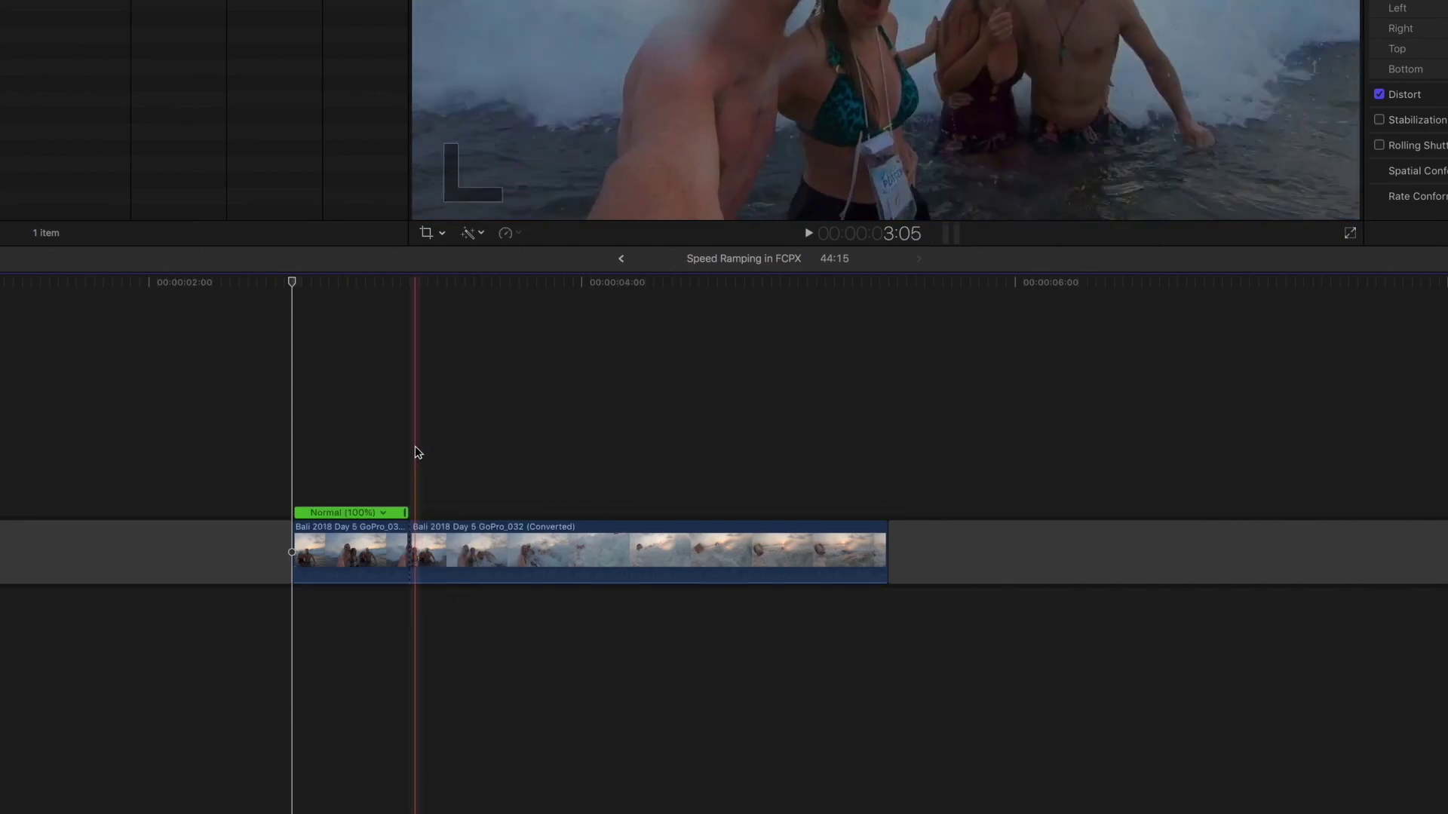
key("super+z")
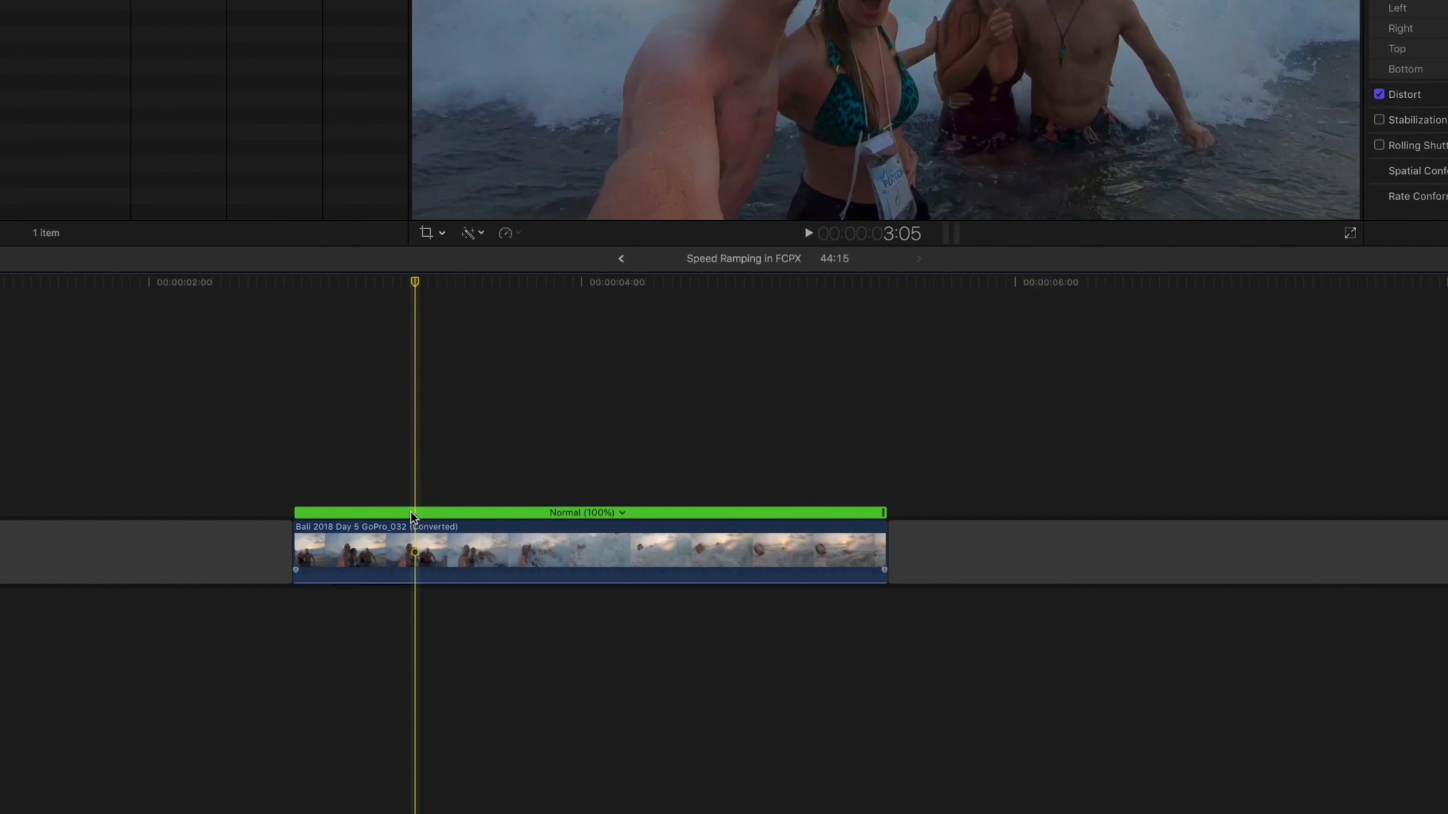
key("shift+b")
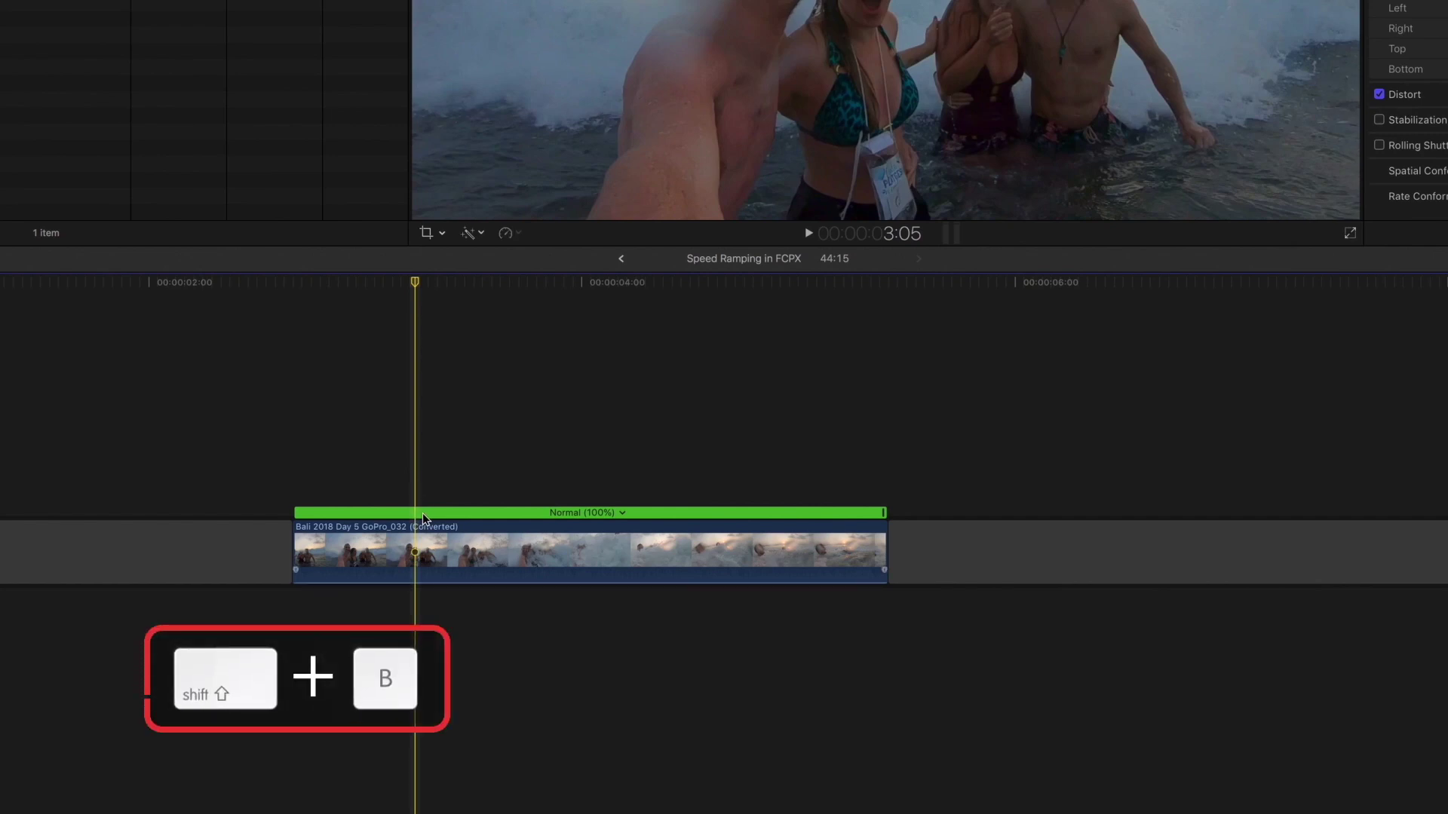
Step: Blade the speed again near the 4-second mark and set the middle section to Slow 10%
left_click(438, 471)
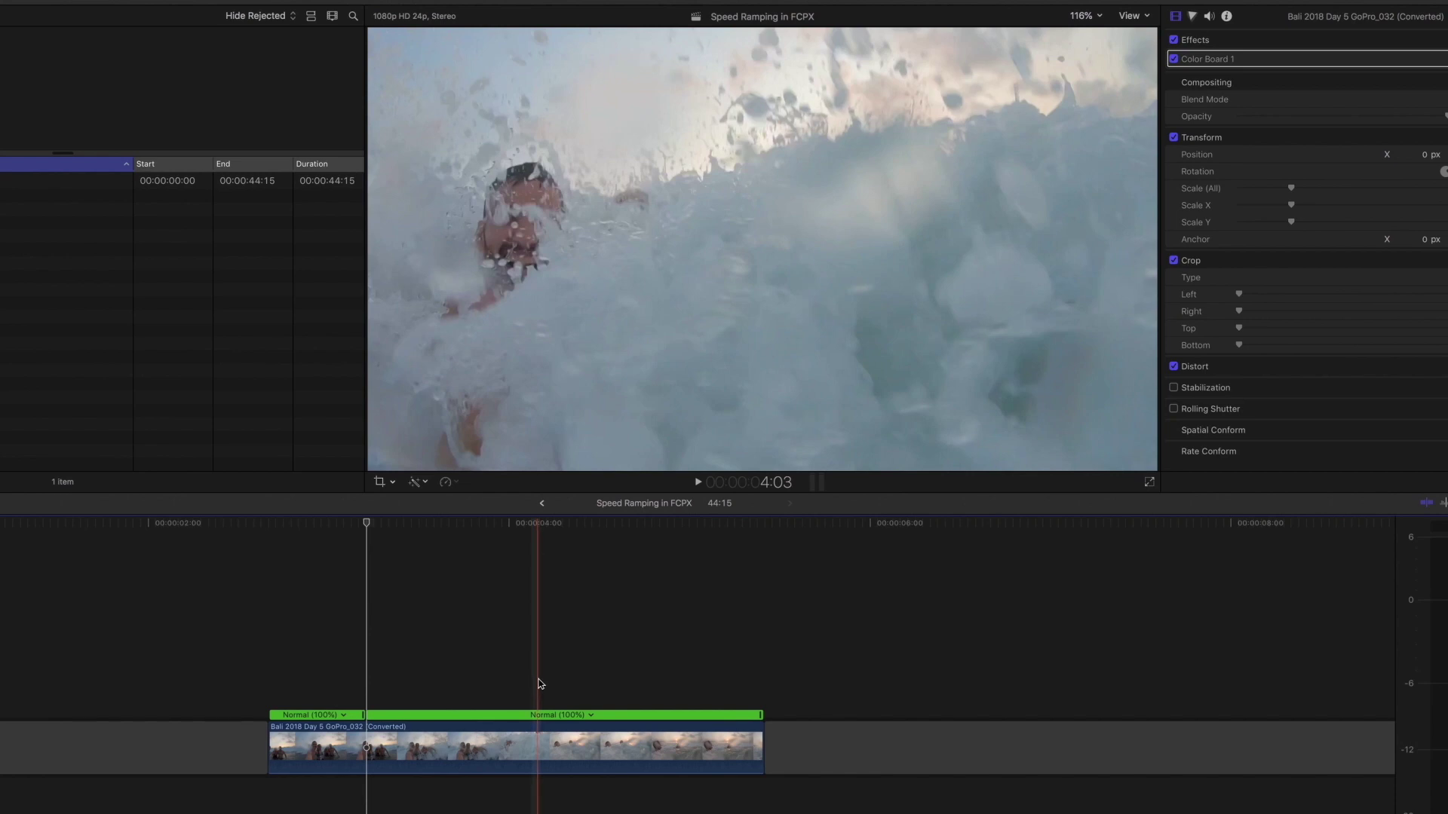
left_click(539, 684)
key("shift+b")
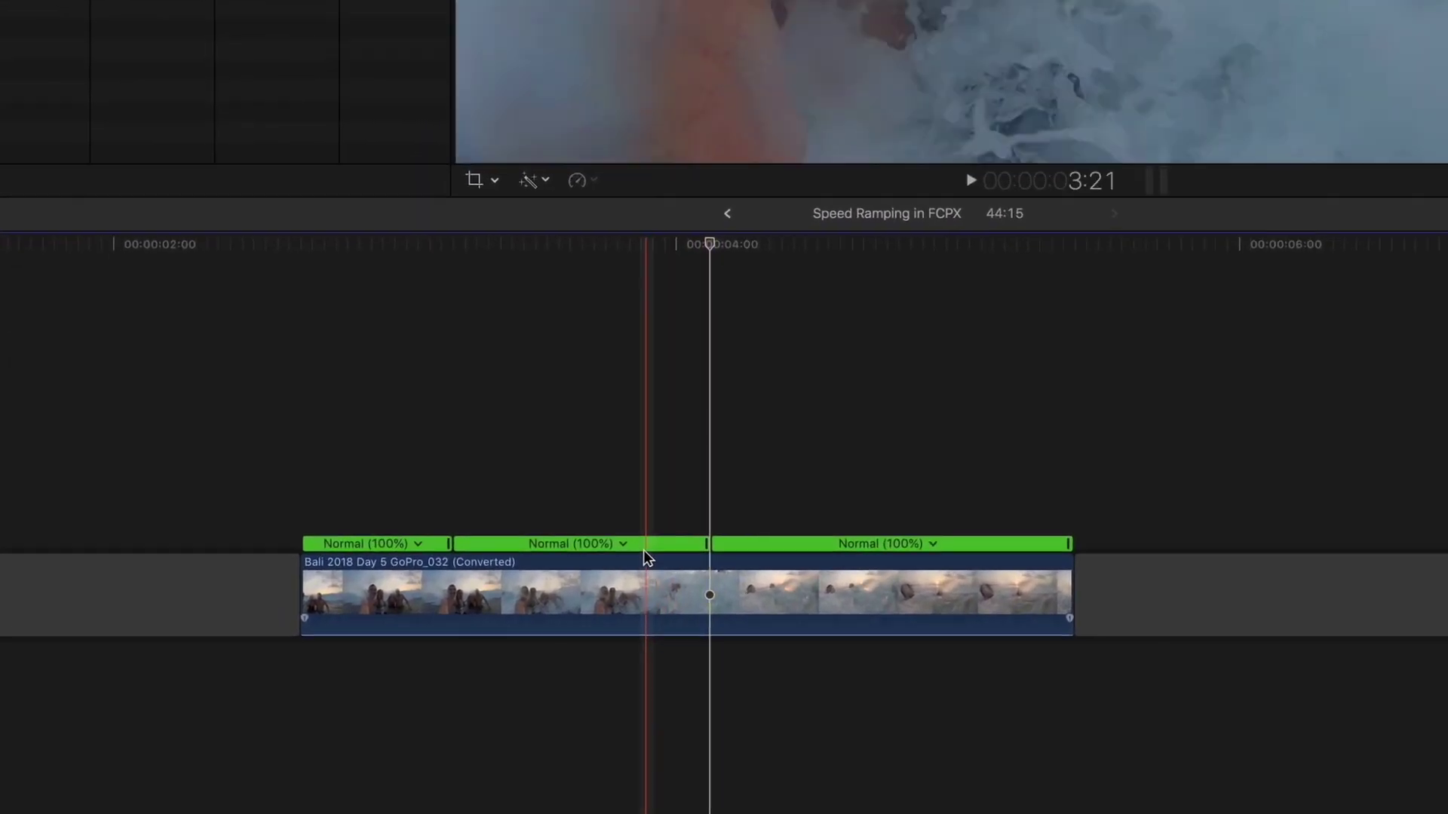
left_click(474, 715)
mouse_move(661, 554)
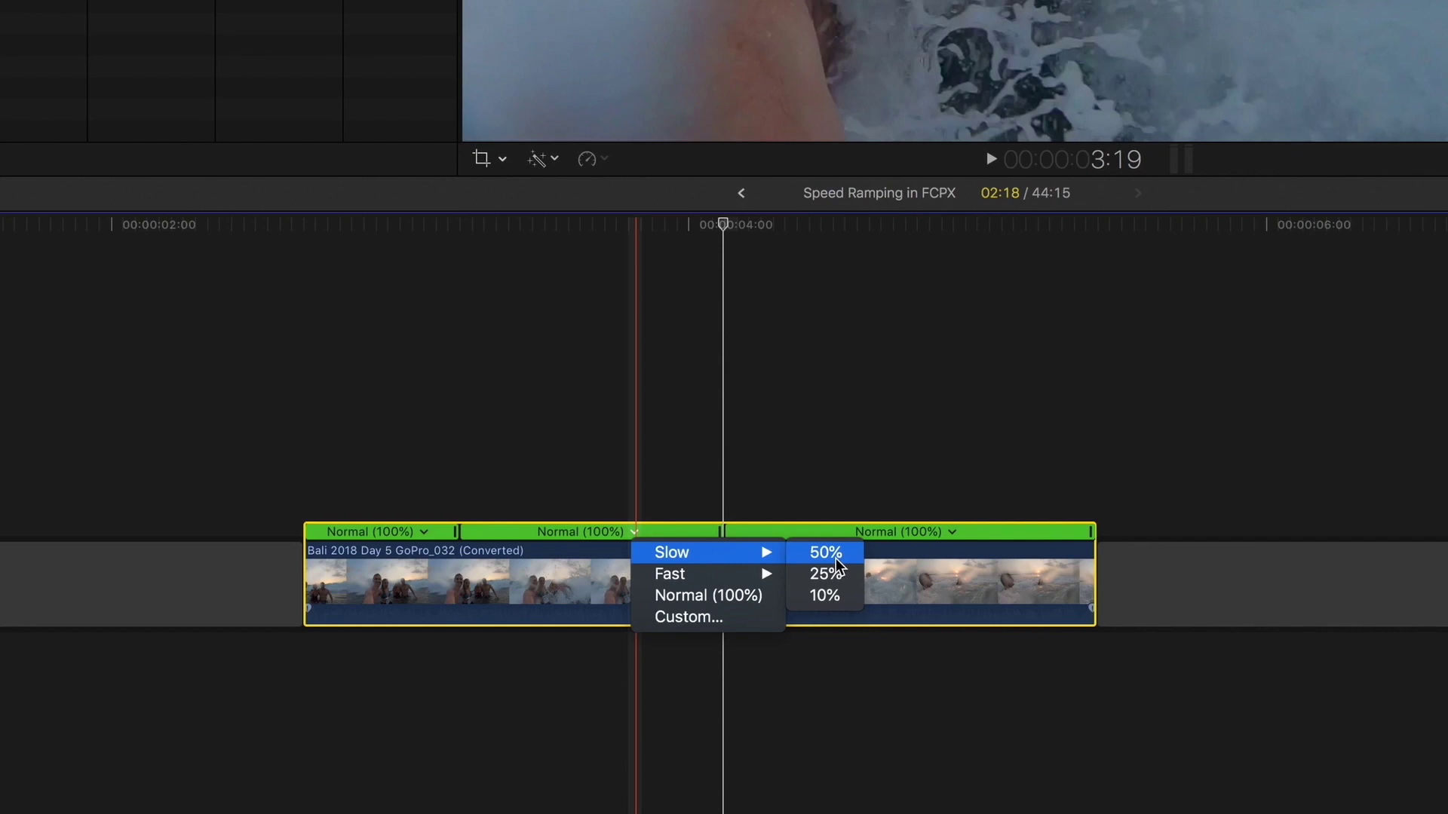
left_click(830, 597)
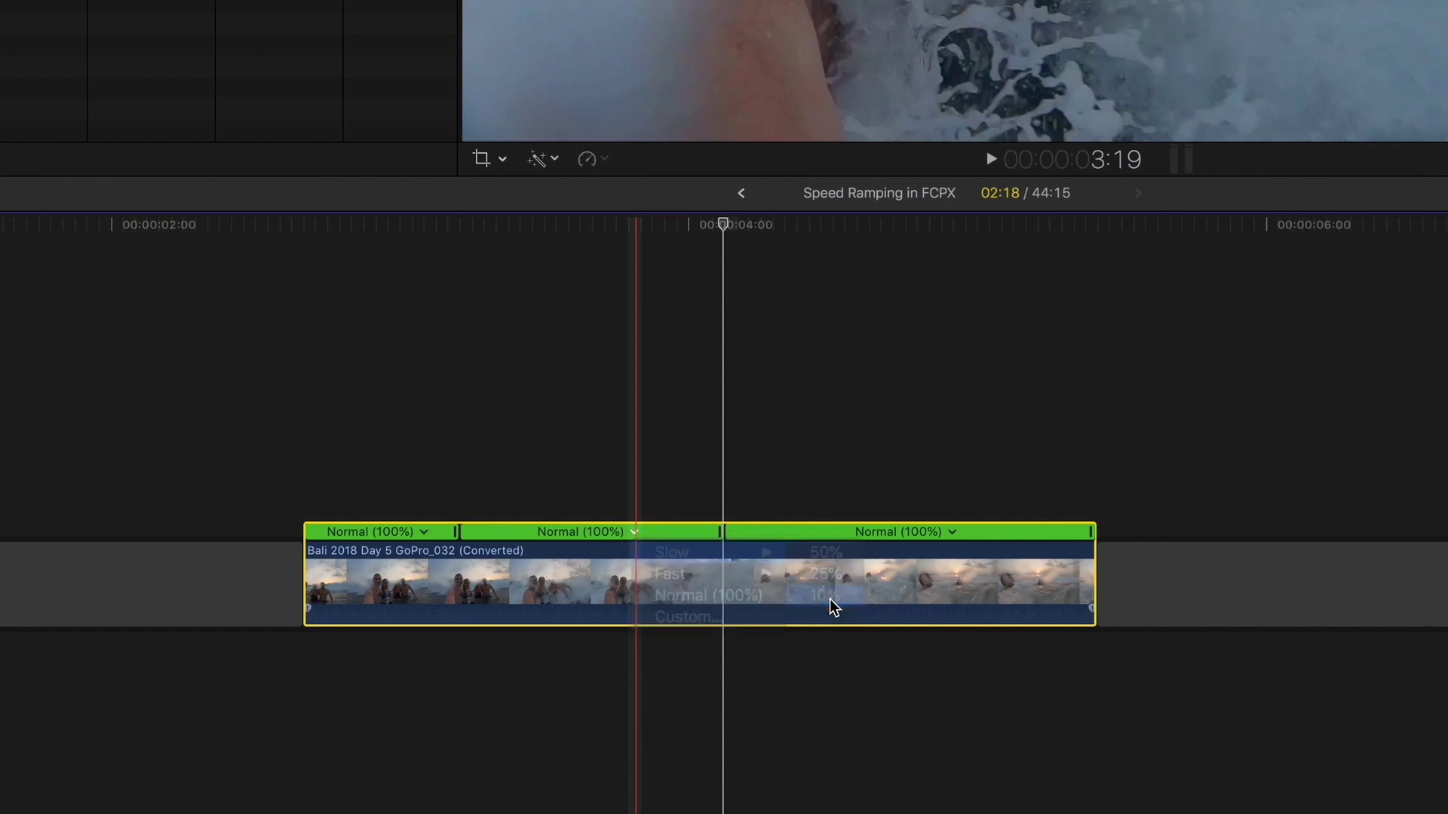
key("super+minus")
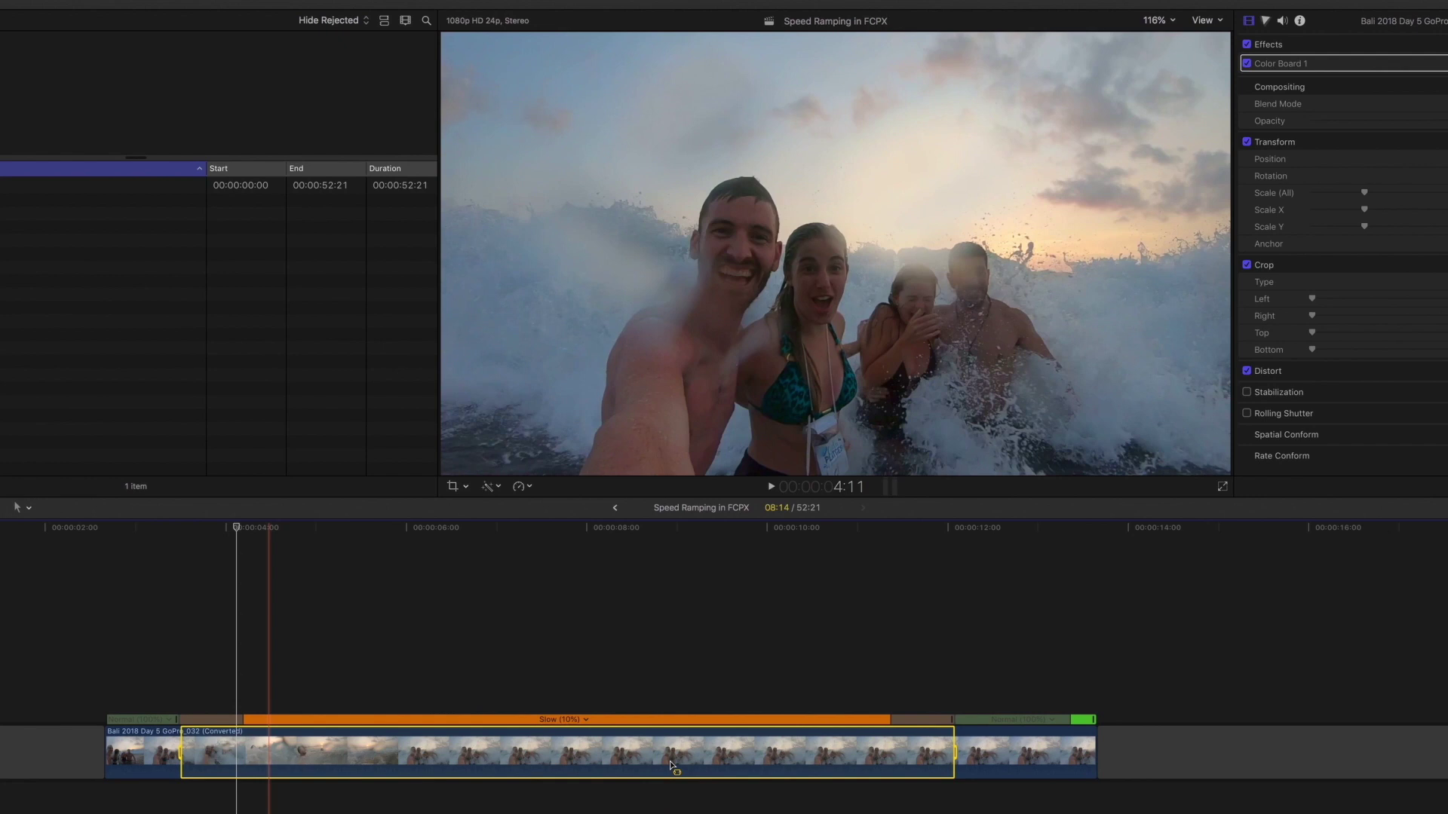
left_click(110, 636)
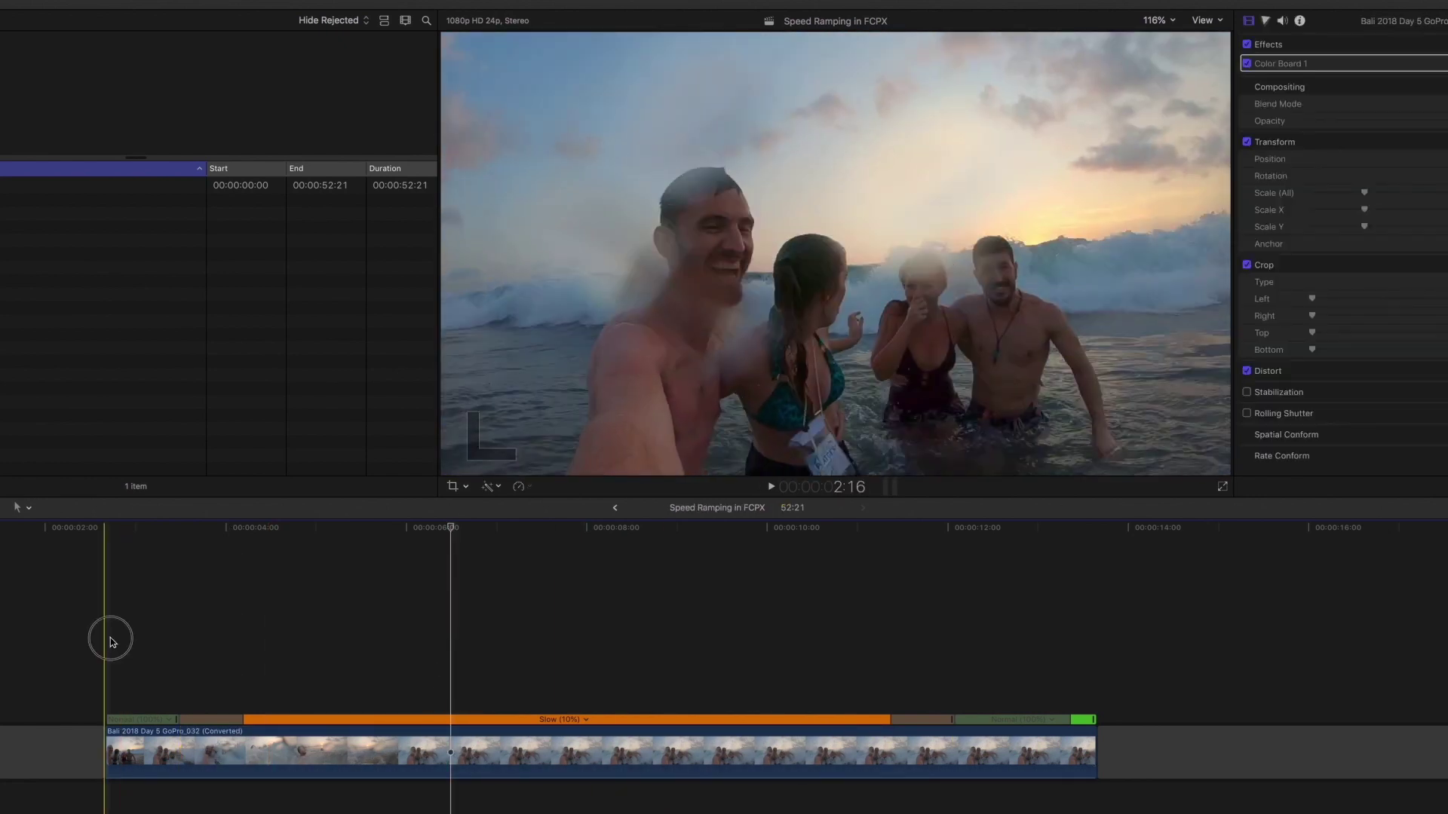
key("space")
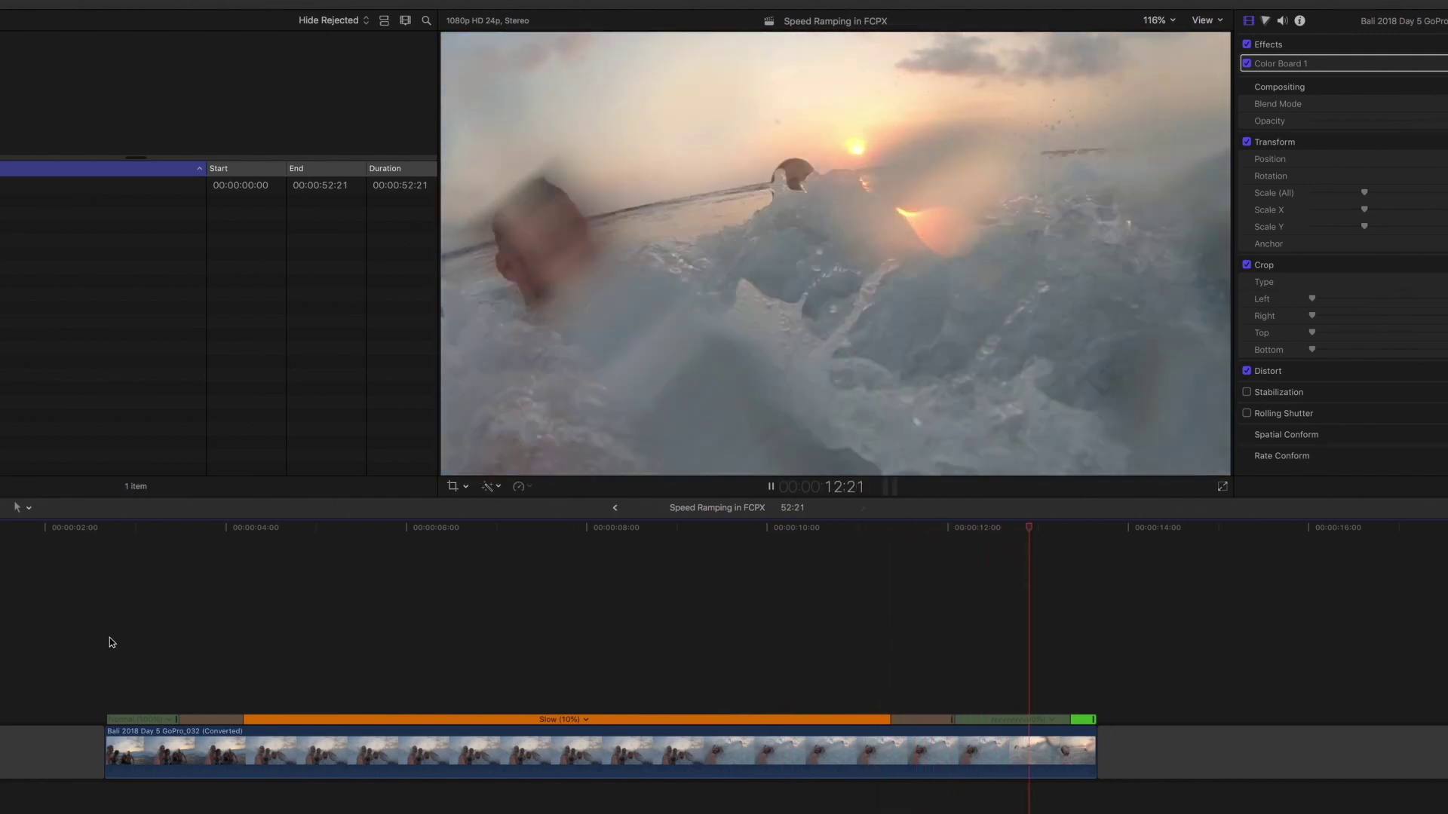
key("space")
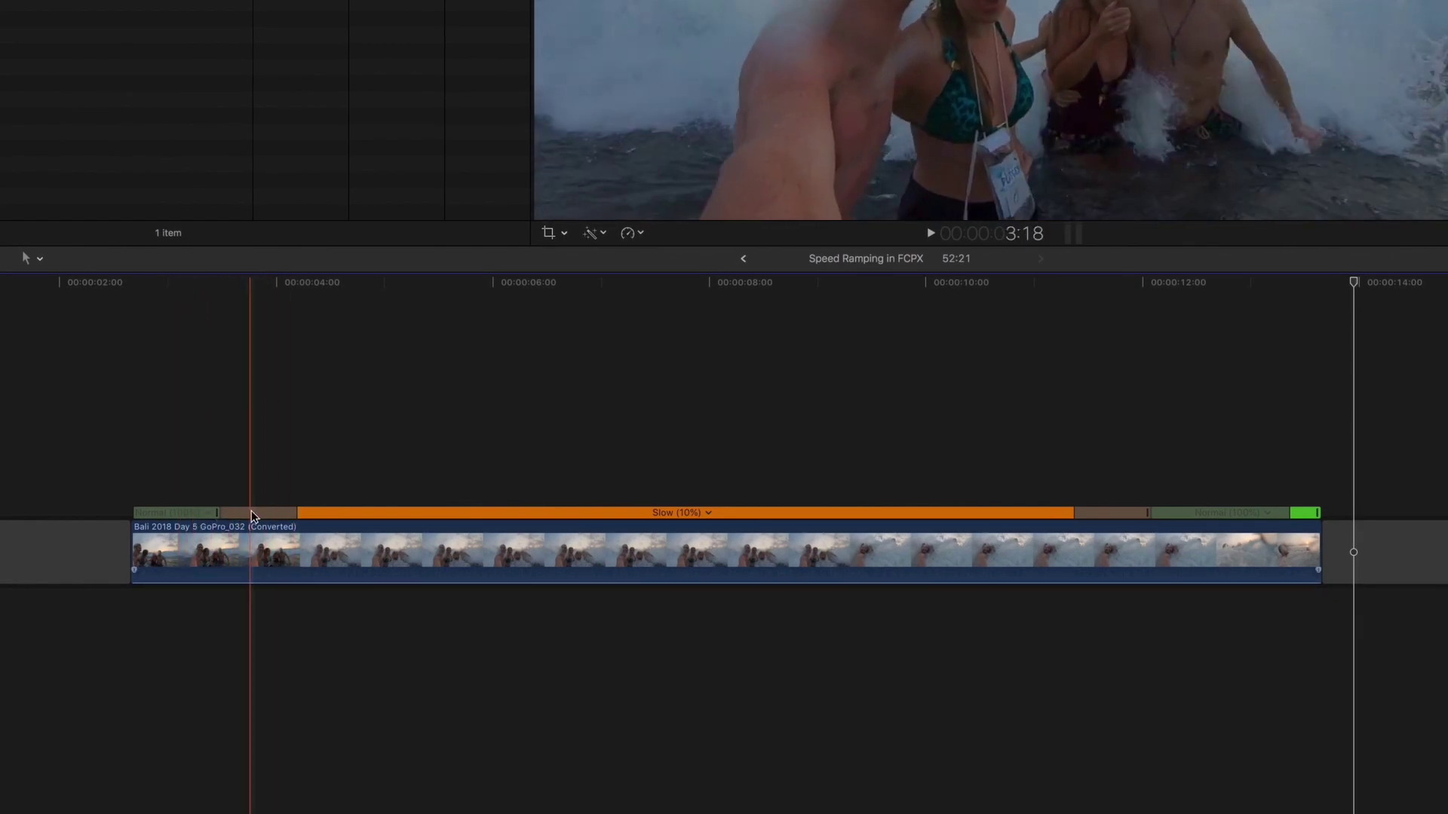
Step: Start the Slow (10%) section later and end it earlier, then play the clip from its start
left_click(295, 515)
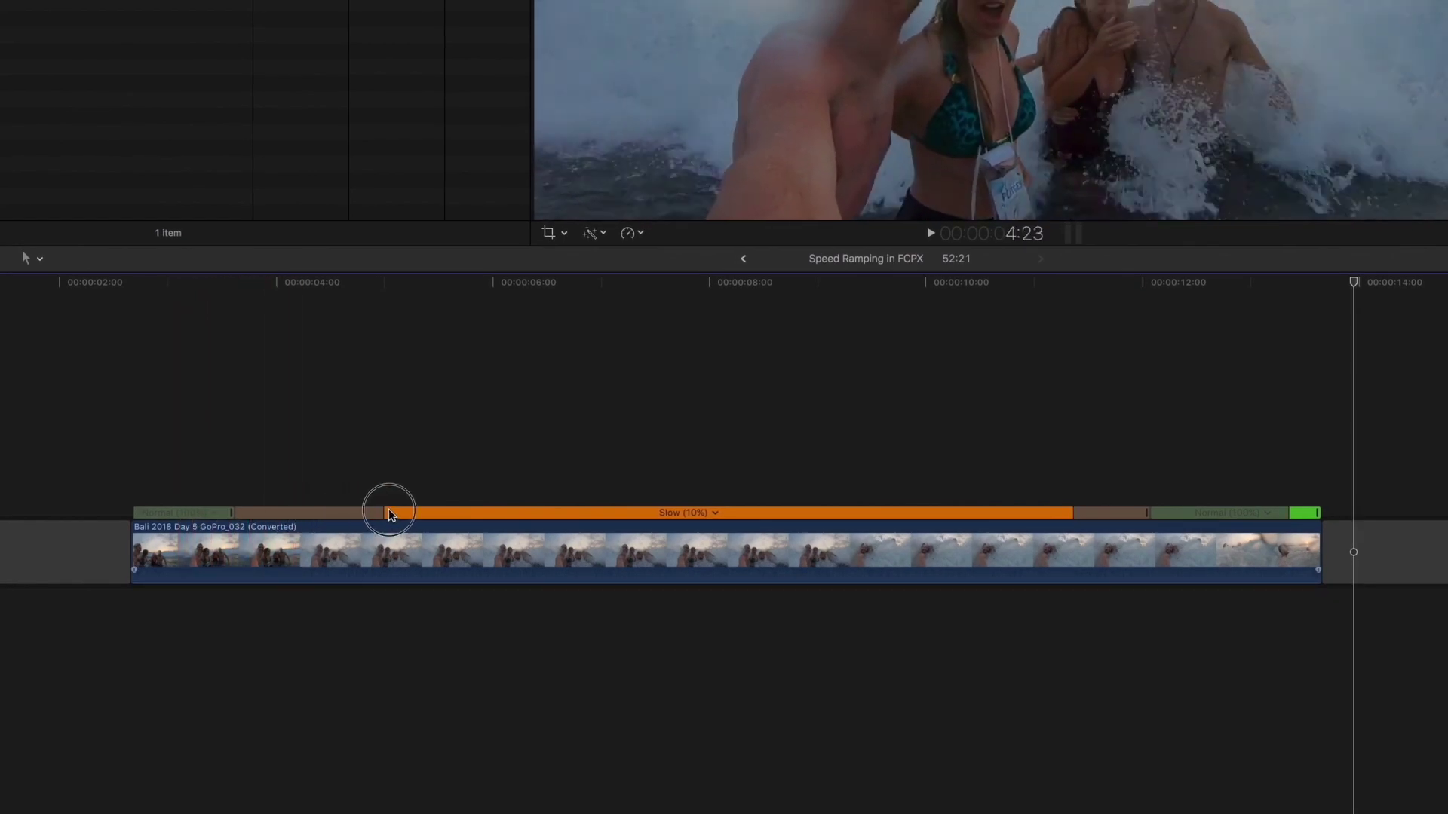
left_click_drag(389, 511, 517, 513)
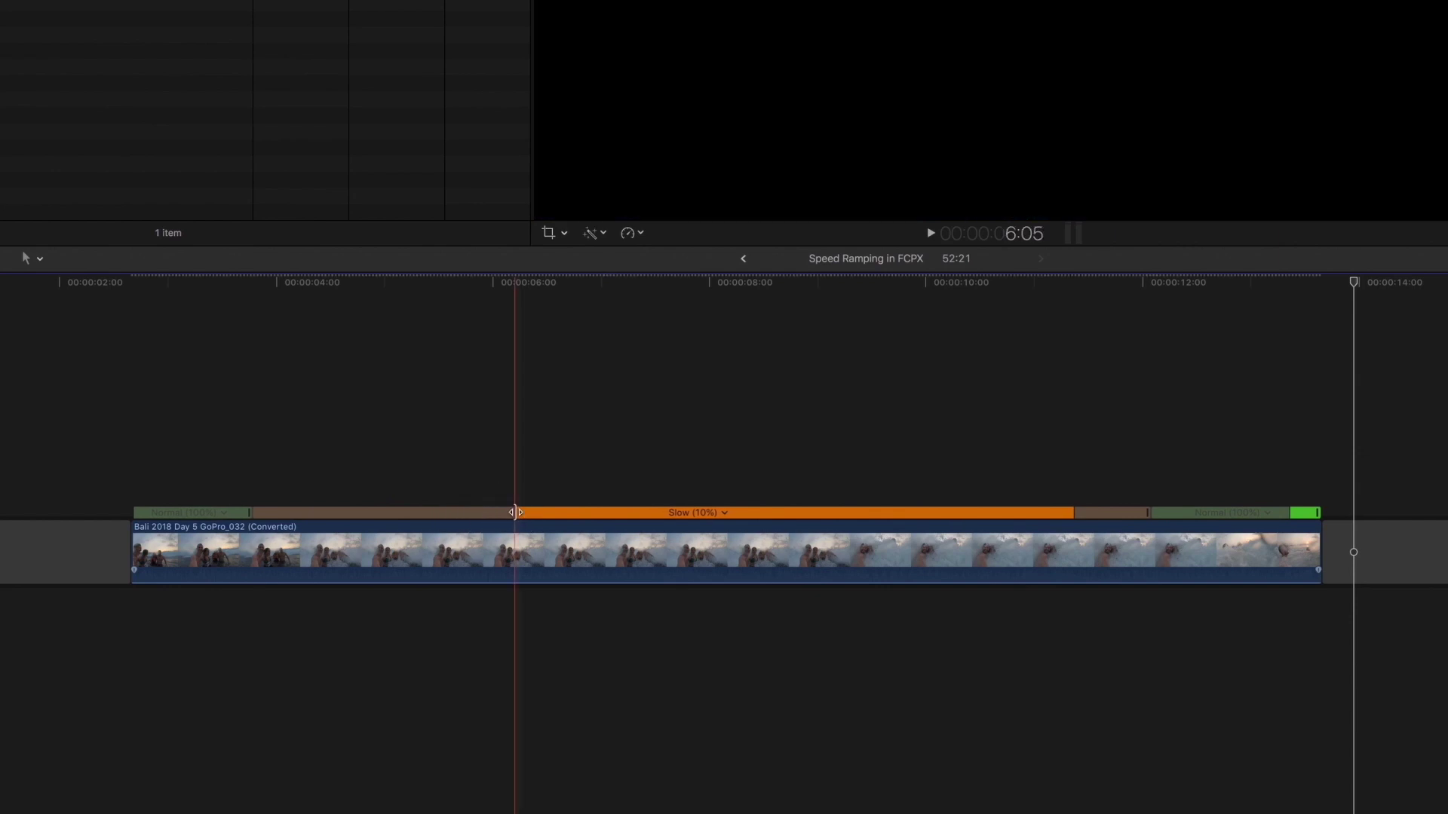
left_click_drag(1075, 513, 890, 520)
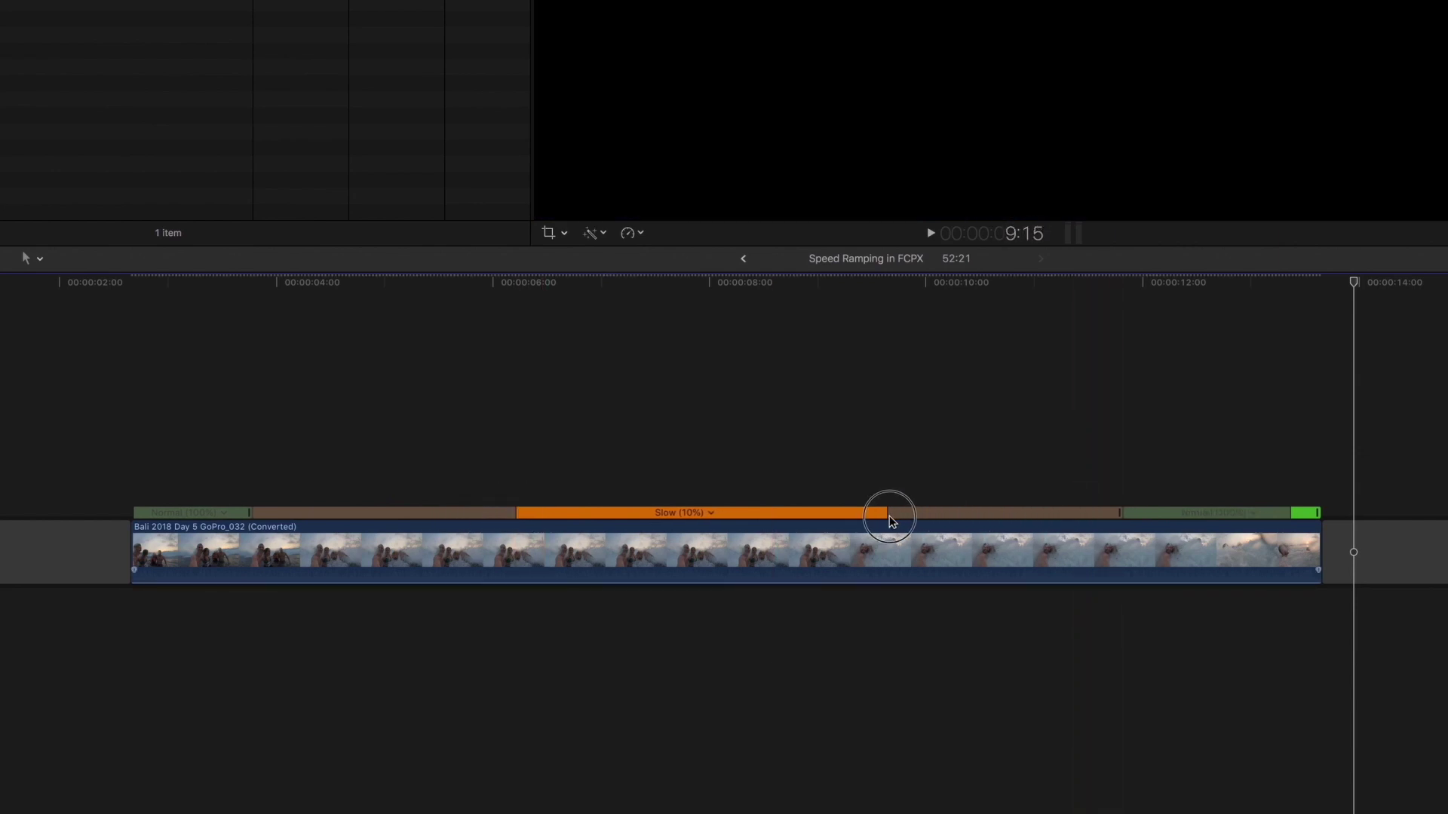
left_click(130, 430)
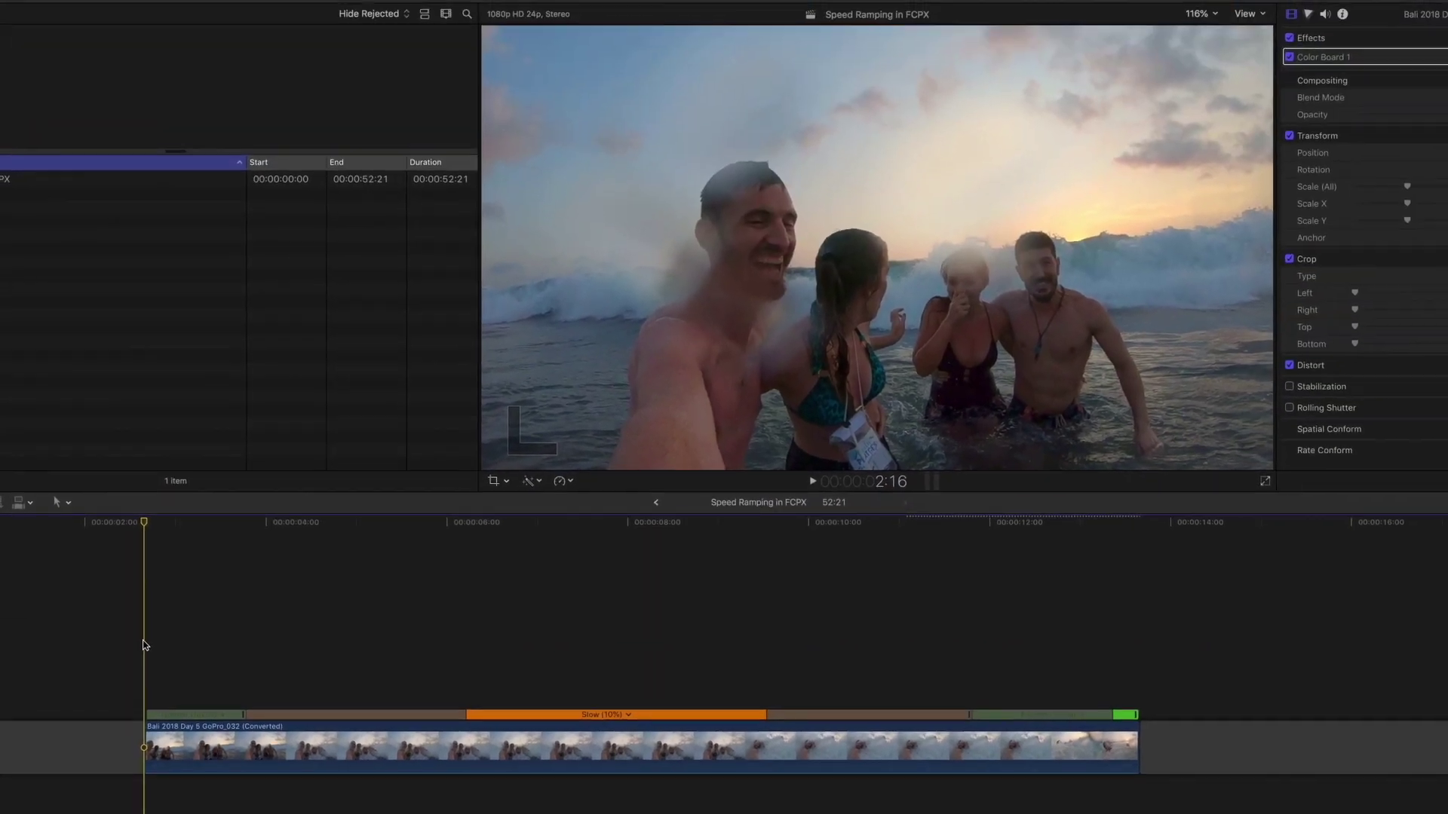
key("space")
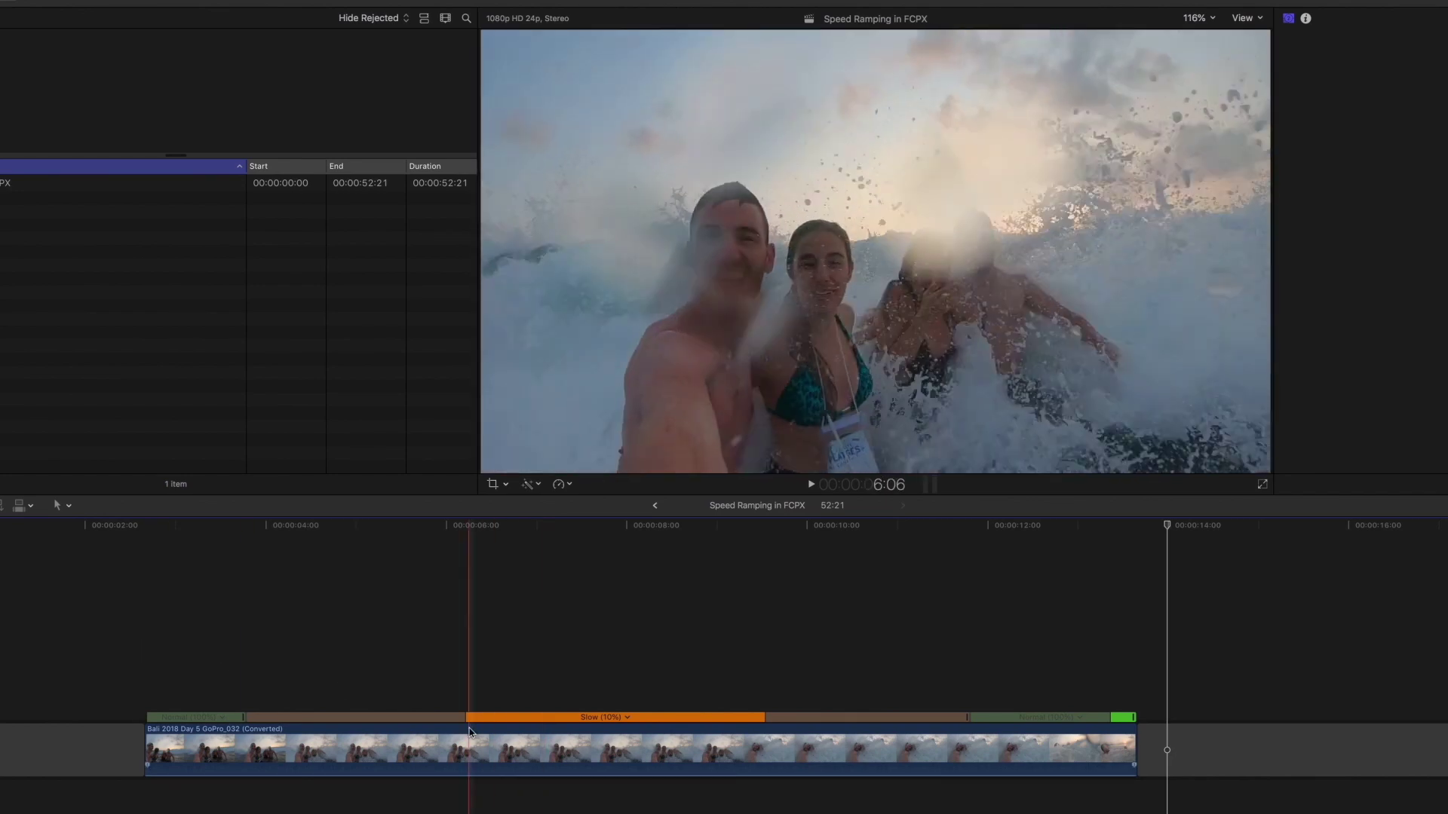
Step: Widen the Slow (10%) section at both ends and play the clip from its start
left_click_drag(466, 717, 220, 717)
left_click_drag(770, 721, 992, 717)
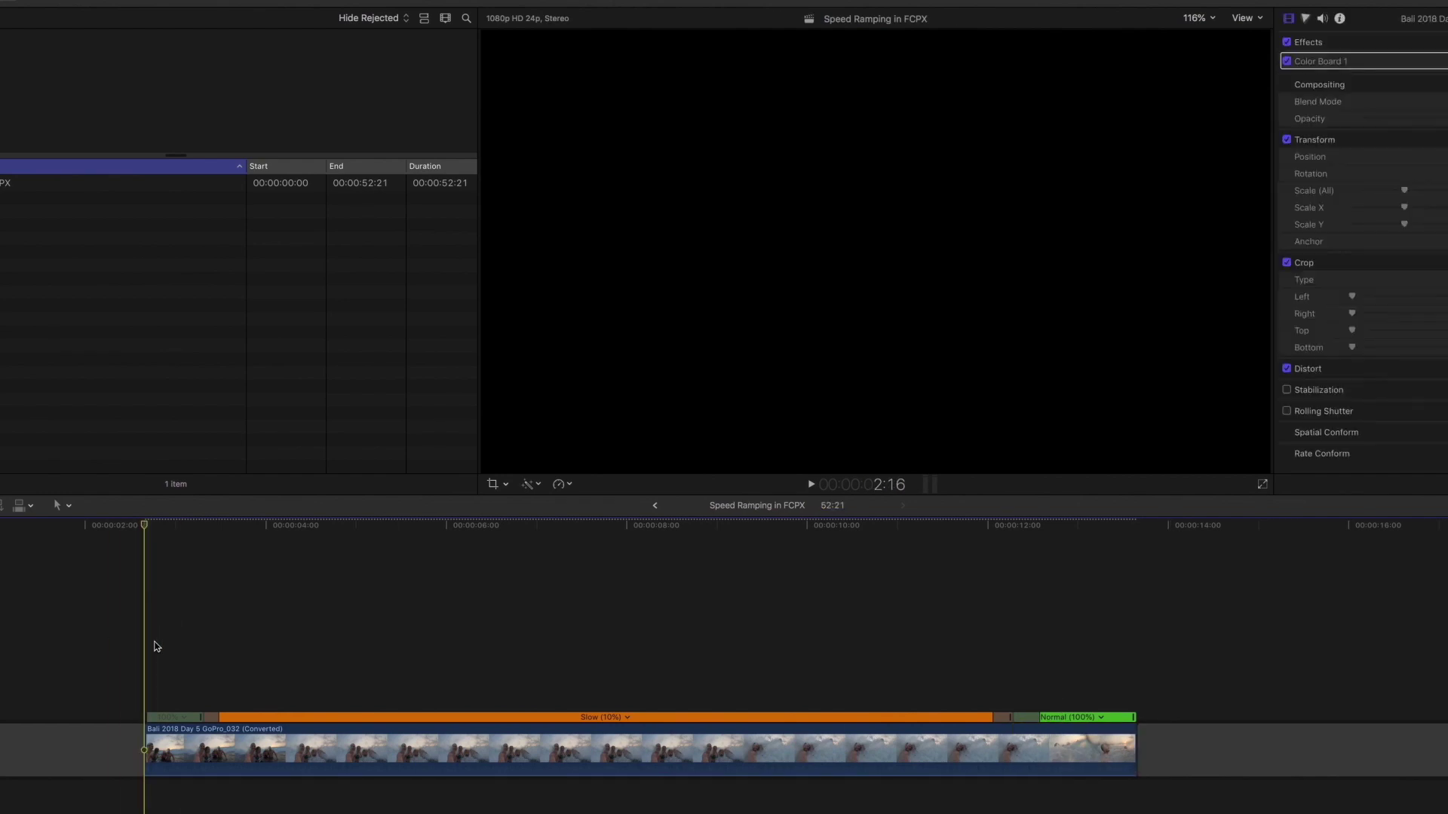
left_click(178, 717)
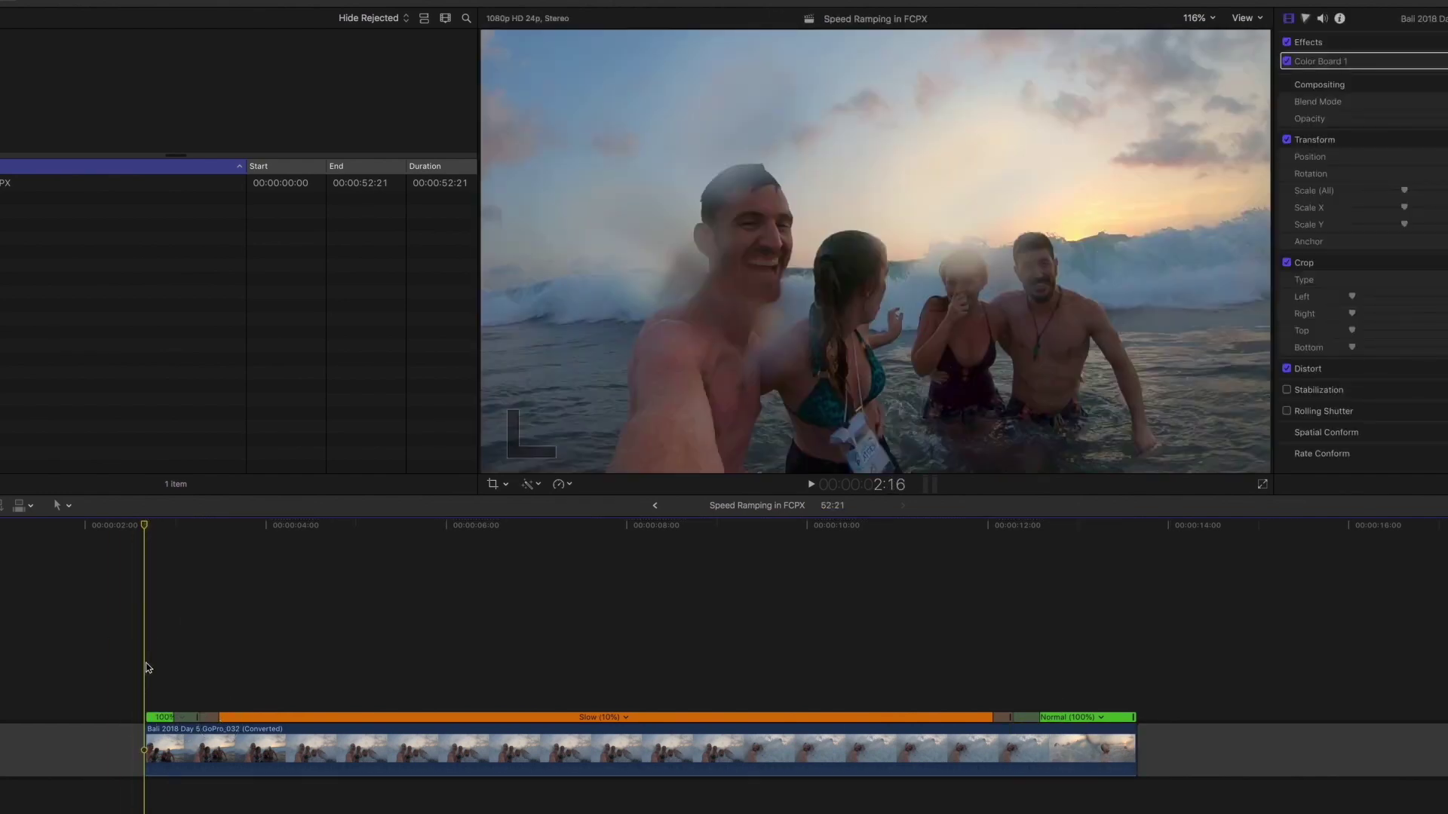
key("space")
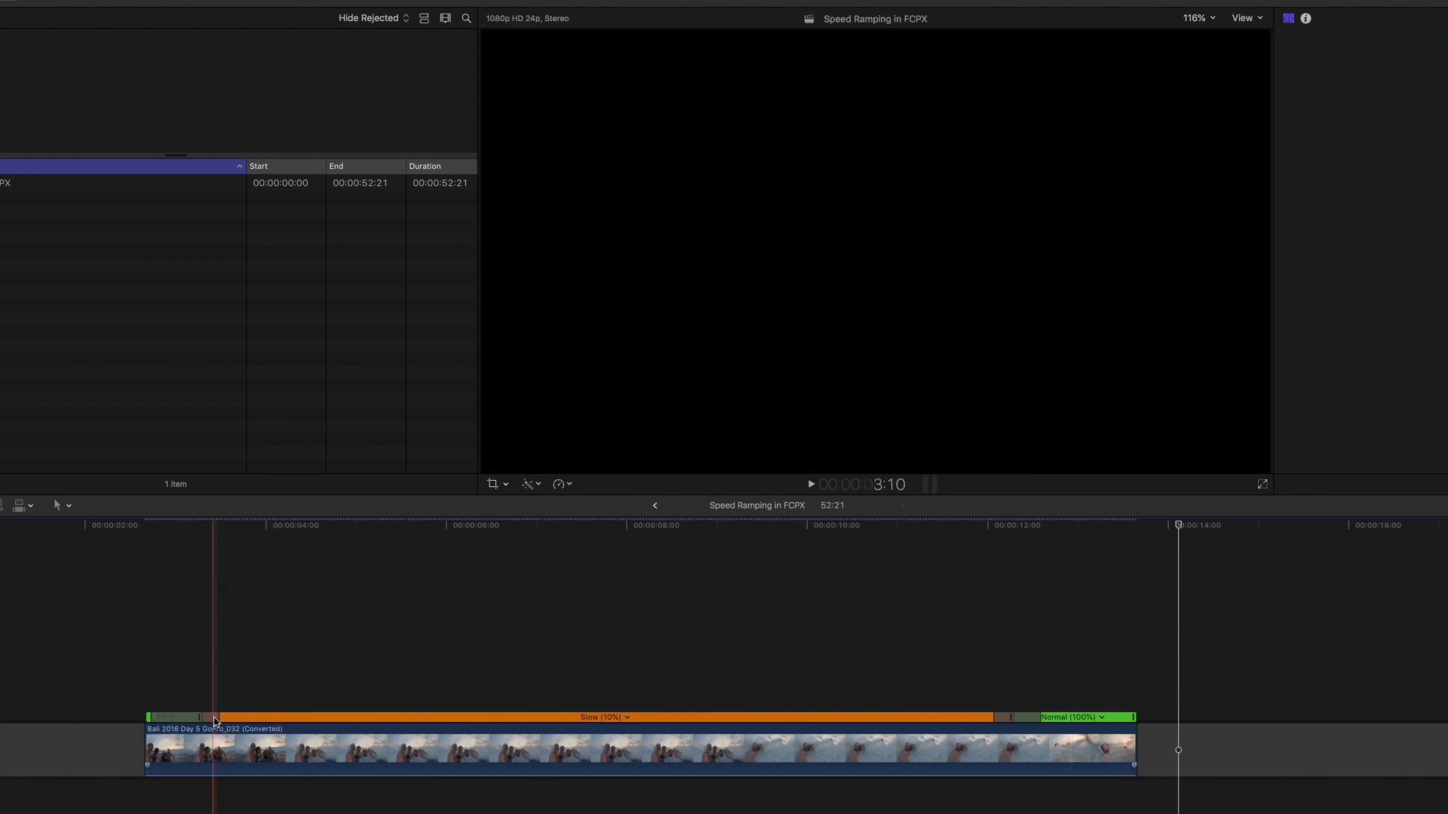
Step: Lengthen the speed transitions easing into and out of the slow-motion section
left_click_drag(214, 722, 337, 720)
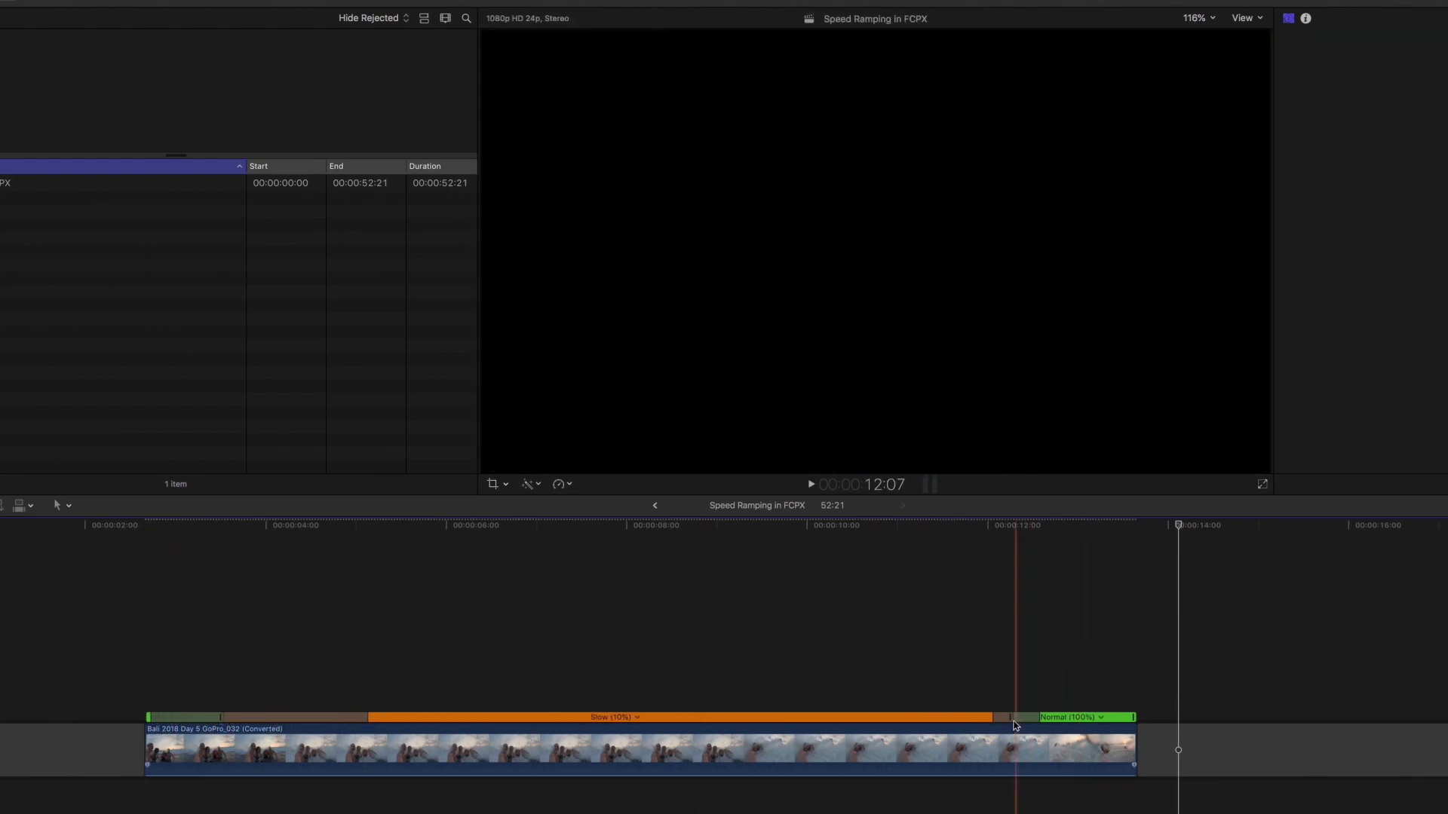
left_click_drag(996, 717, 921, 720)
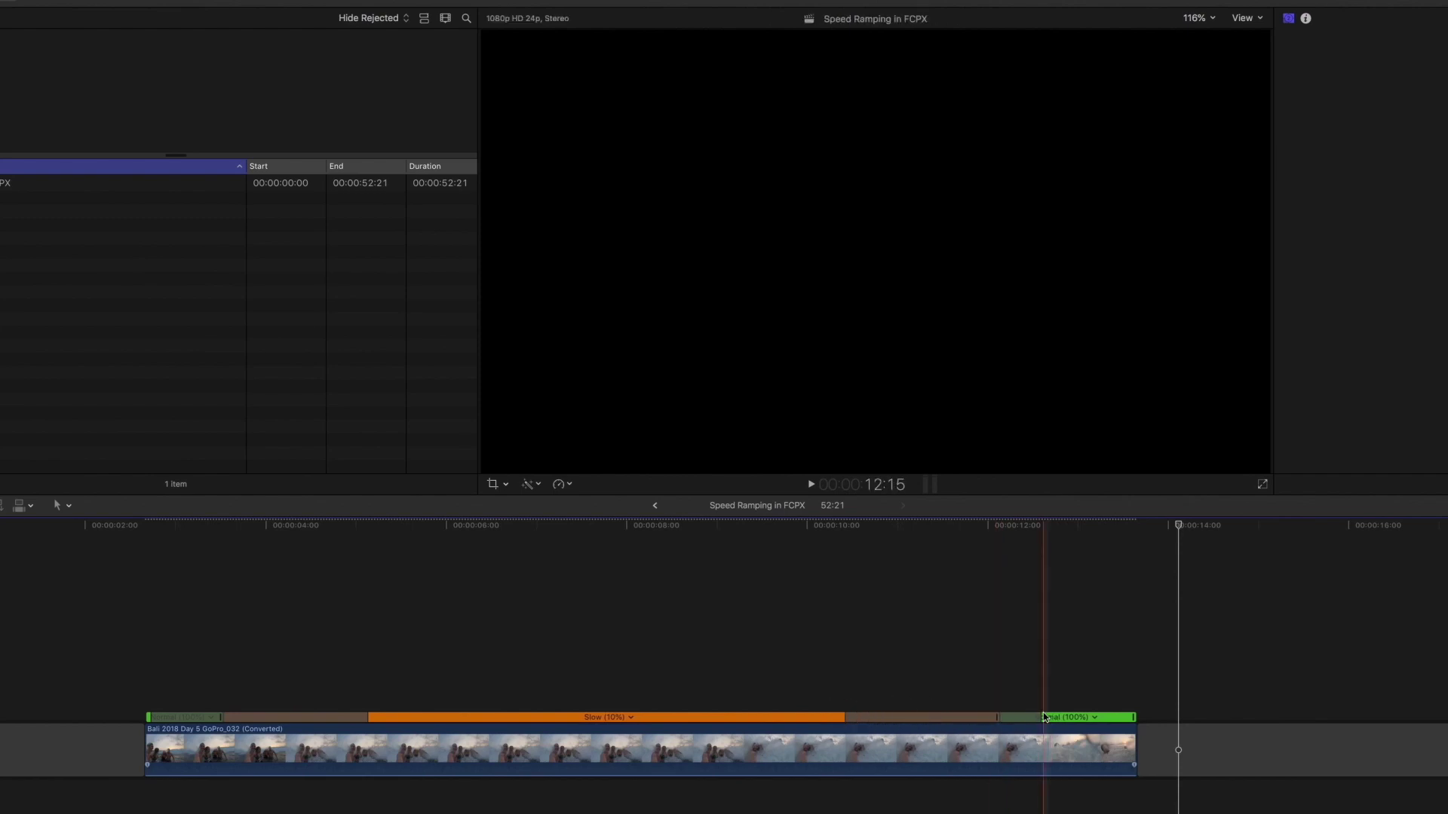
left_click_drag(1038, 717, 1091, 721)
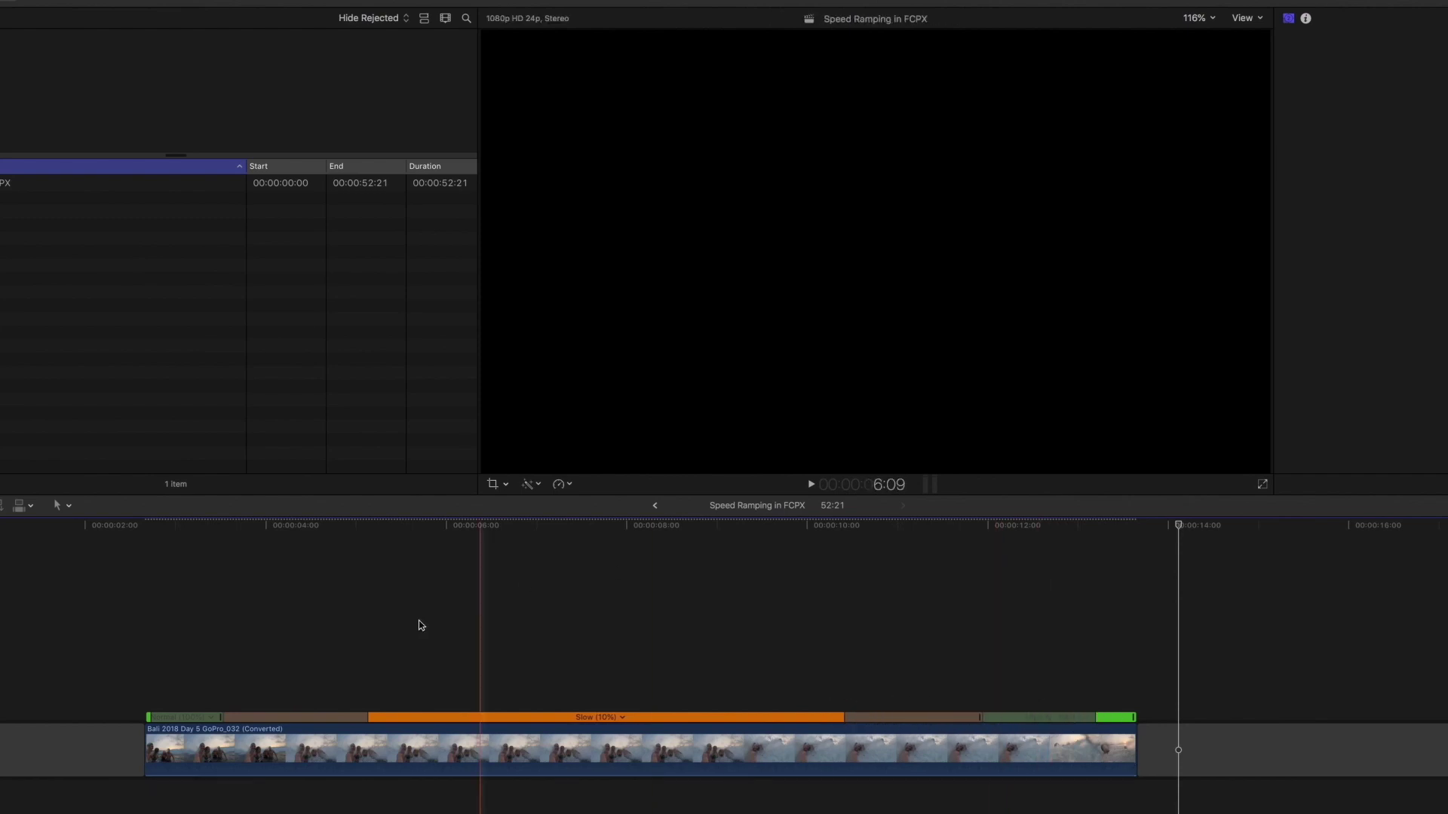
left_click(220, 717)
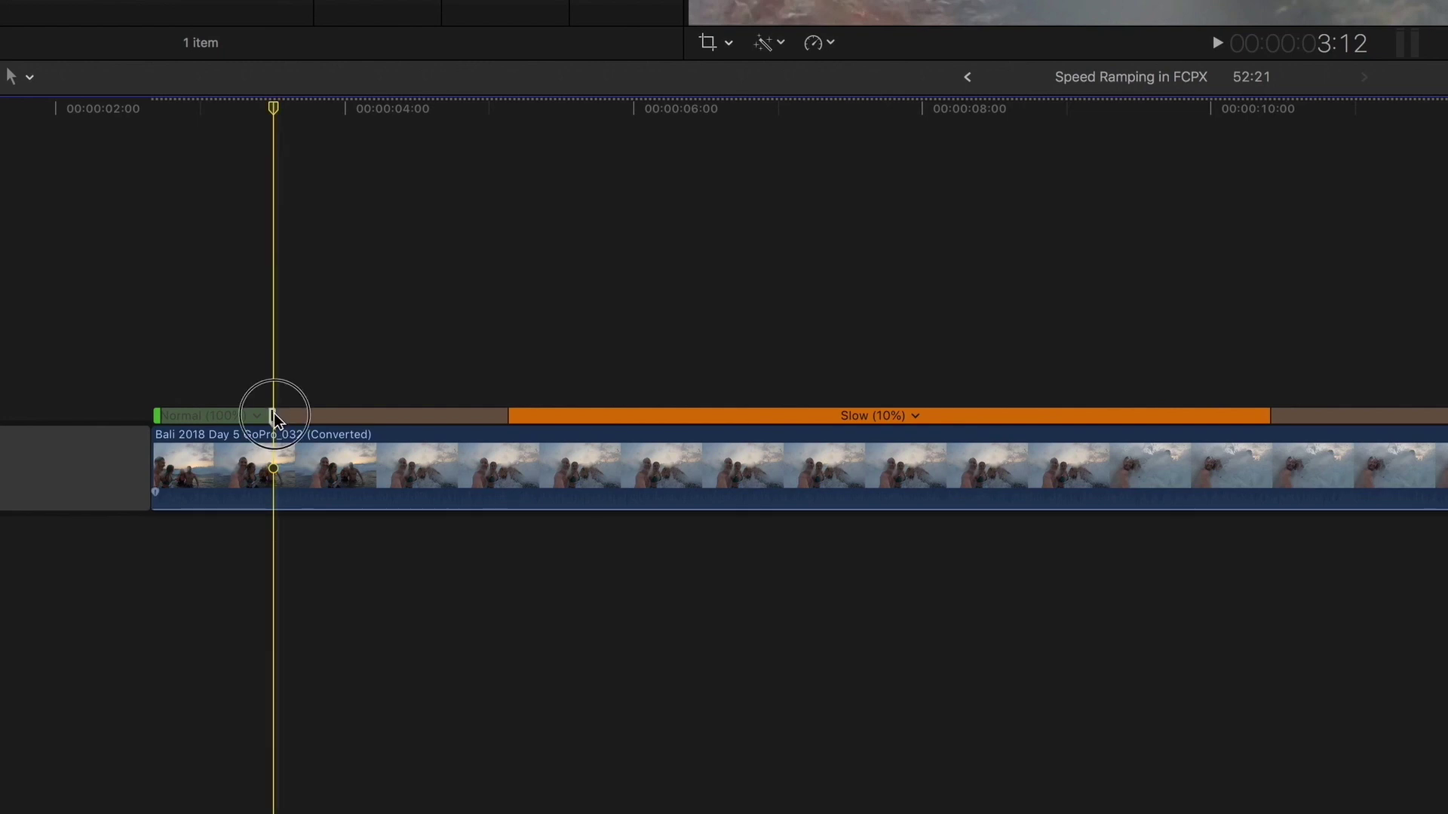
Step: Shift the first speed transition's source frame so the clip runs 49:14, then play it back
double_click(275, 420)
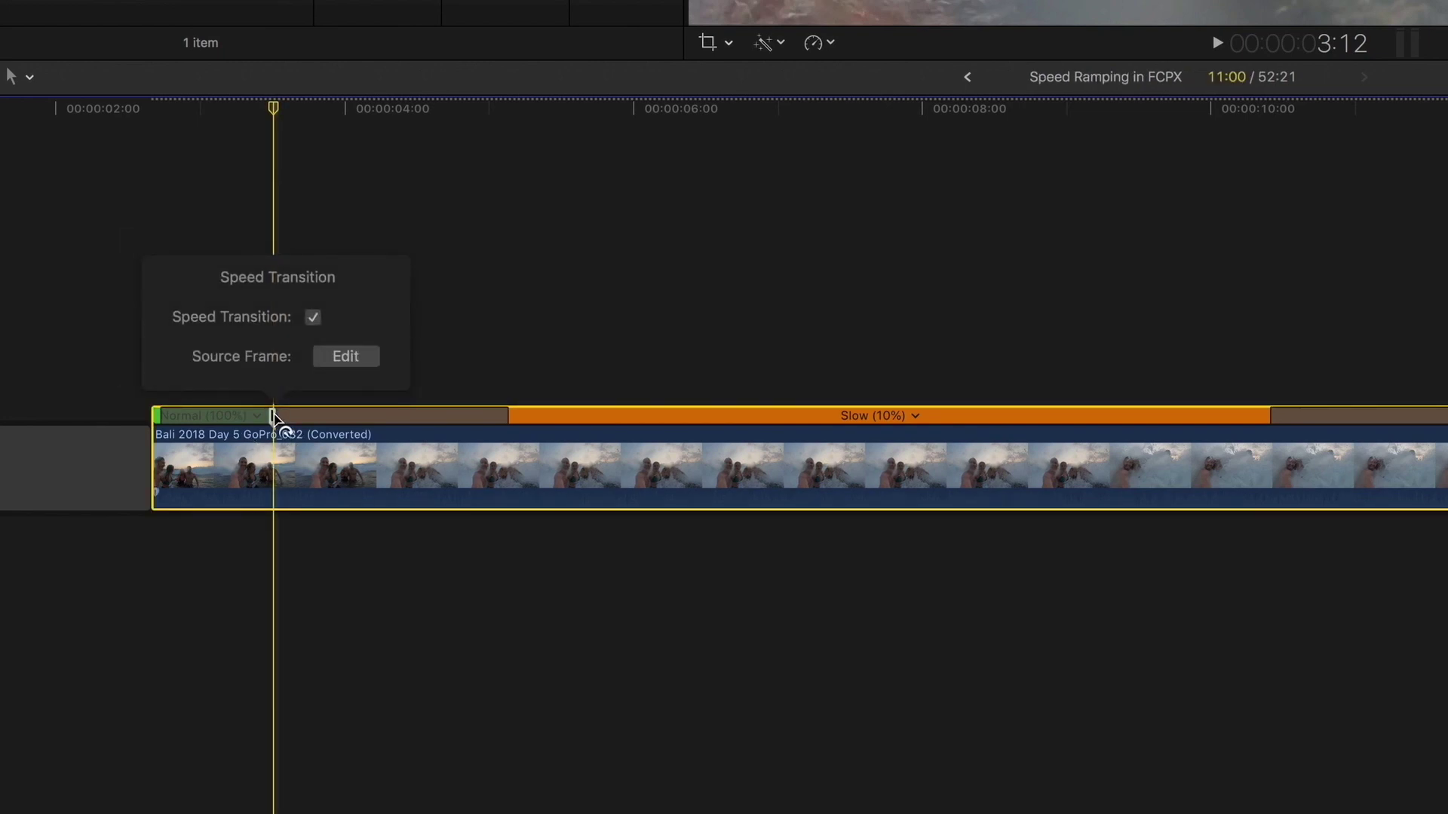
left_click(343, 358)
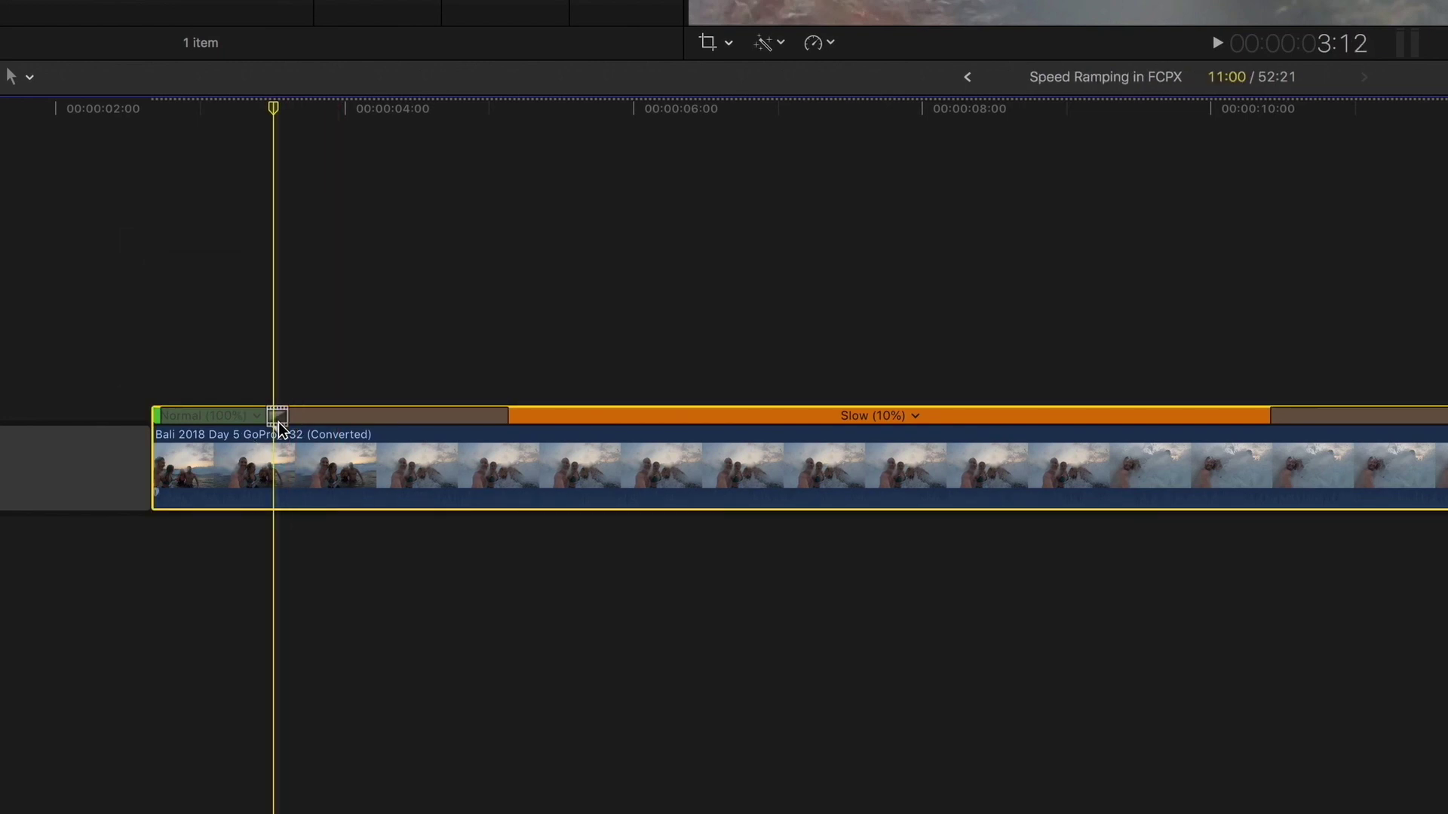
left_click_drag(279, 417, 351, 430)
left_click_drag(332, 426, 316, 427)
left_click(153, 340)
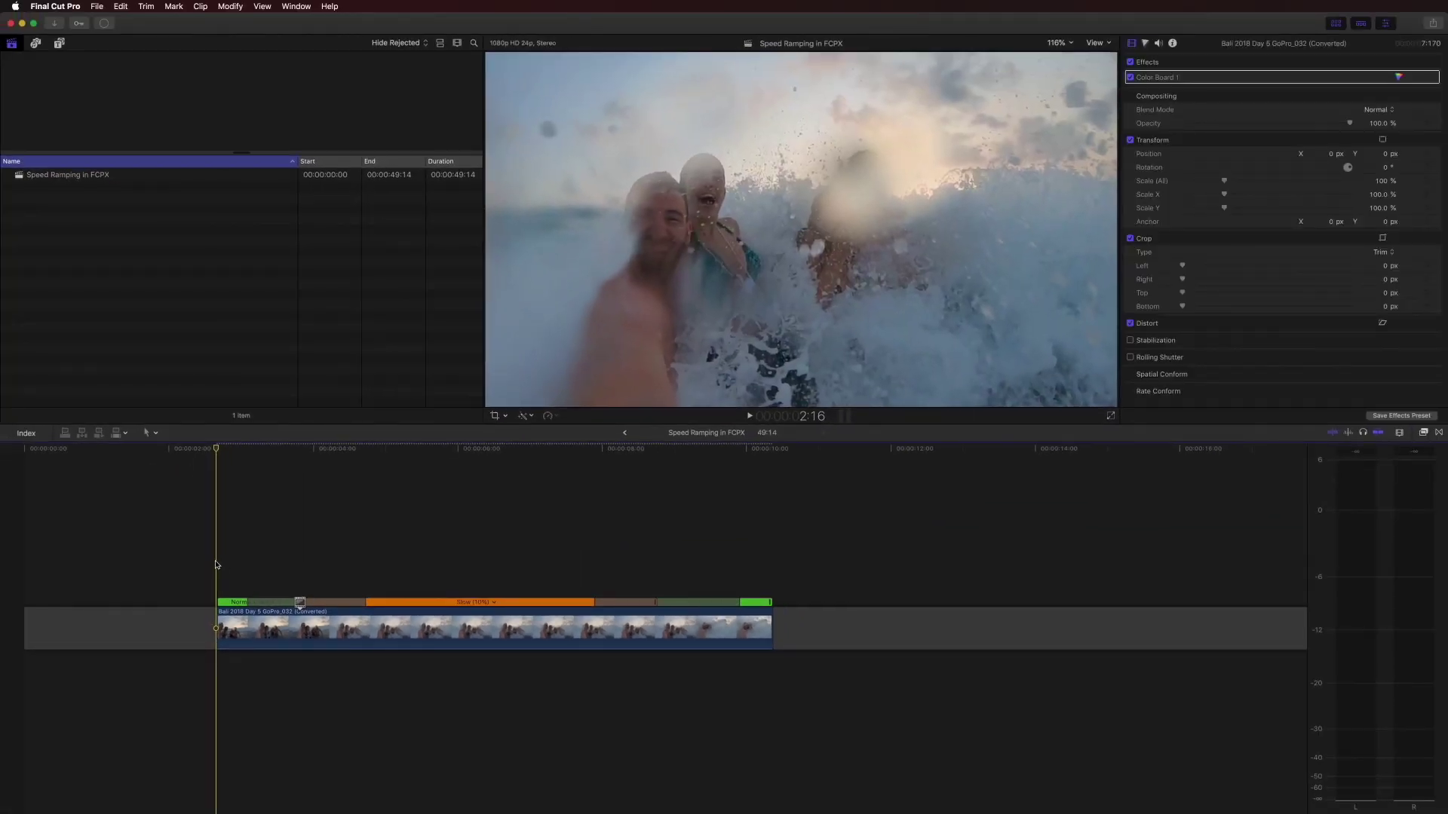
key("space")
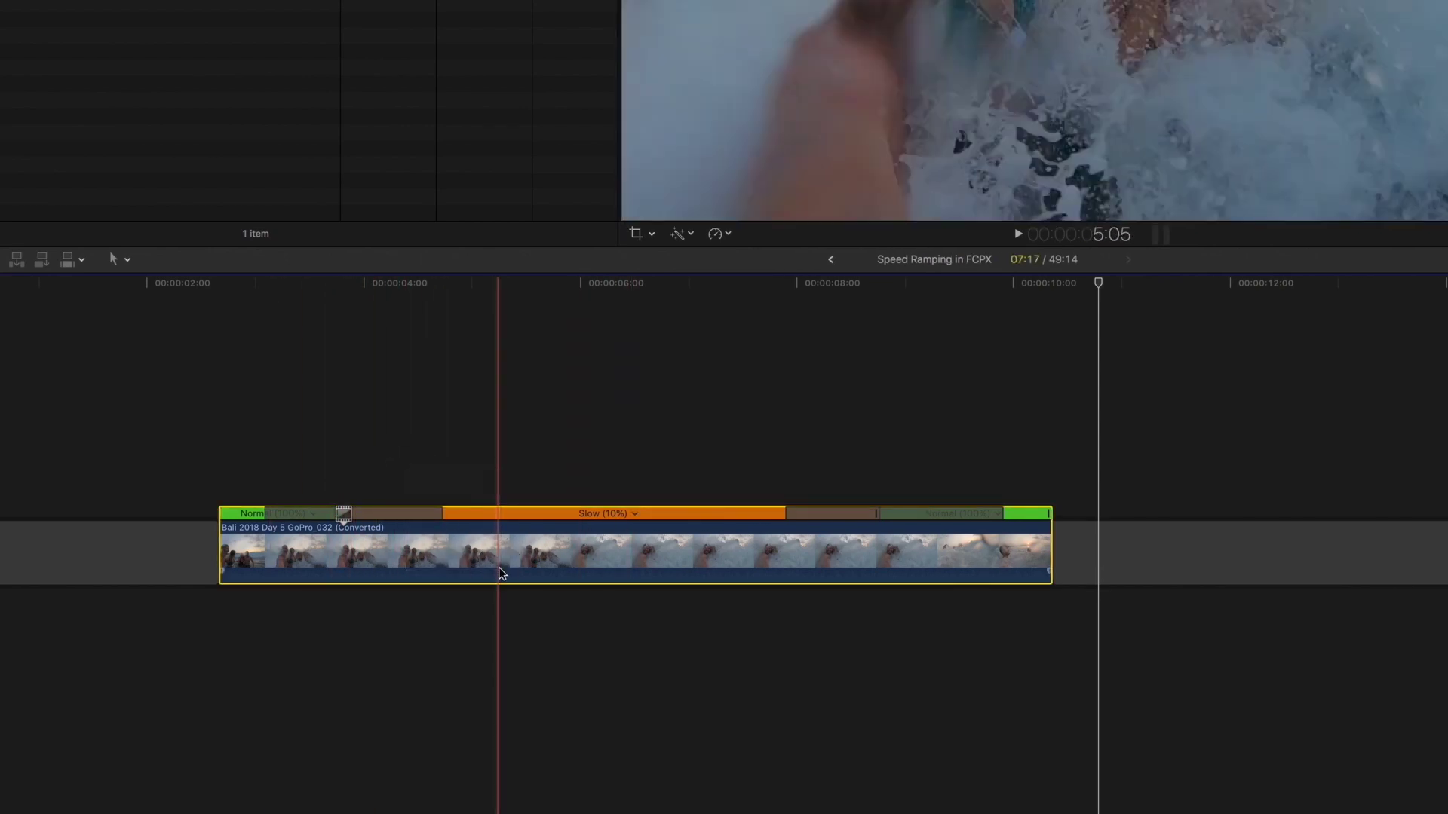
Step: Reset the beach clip's retiming to a single Normal (100%) speed with Cmd+Option+R
key("super+alt+r")
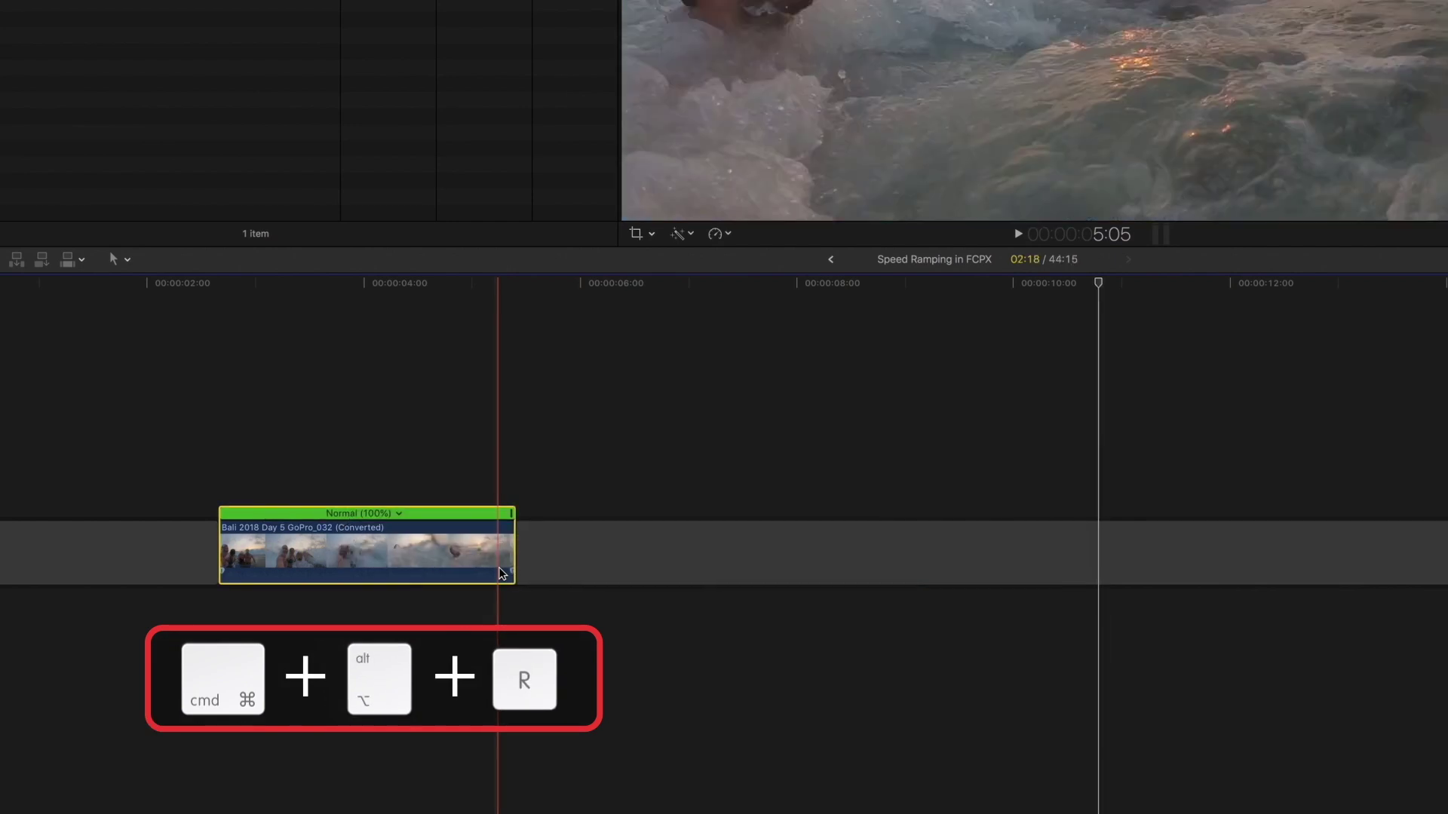